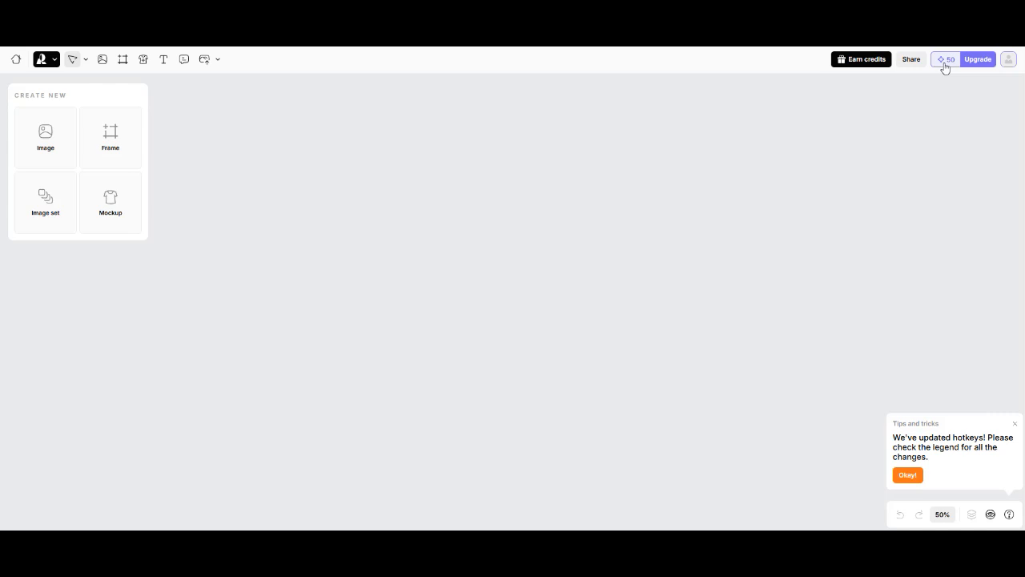
Review the individual subscription plans and close the plan overview.
click(977, 59)
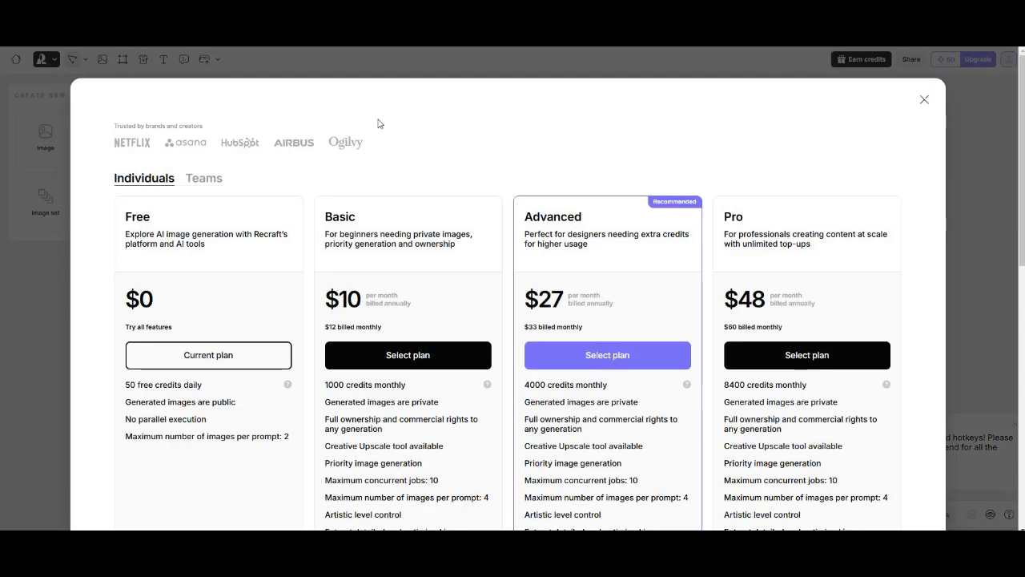
scroll(401, 212, down, 1)
scroll(425, 211, up, 1)
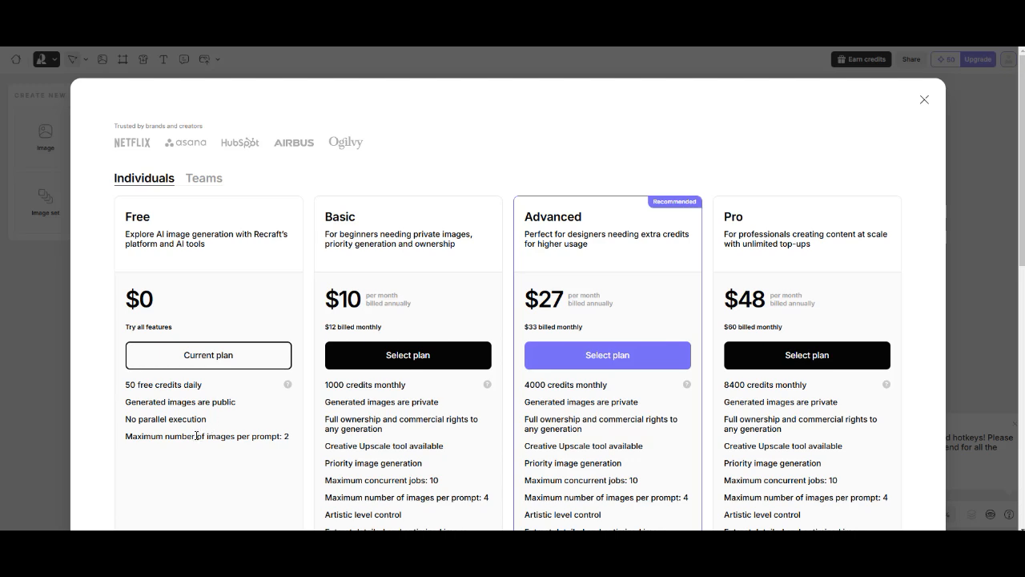
click(925, 101)
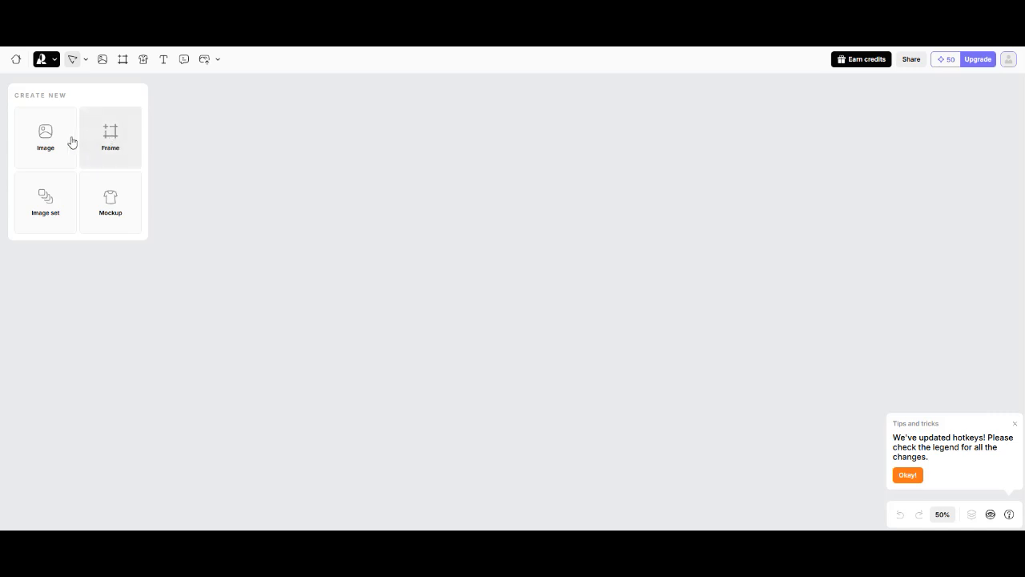
Create a new image and browse the style library available for it.
click(45, 136)
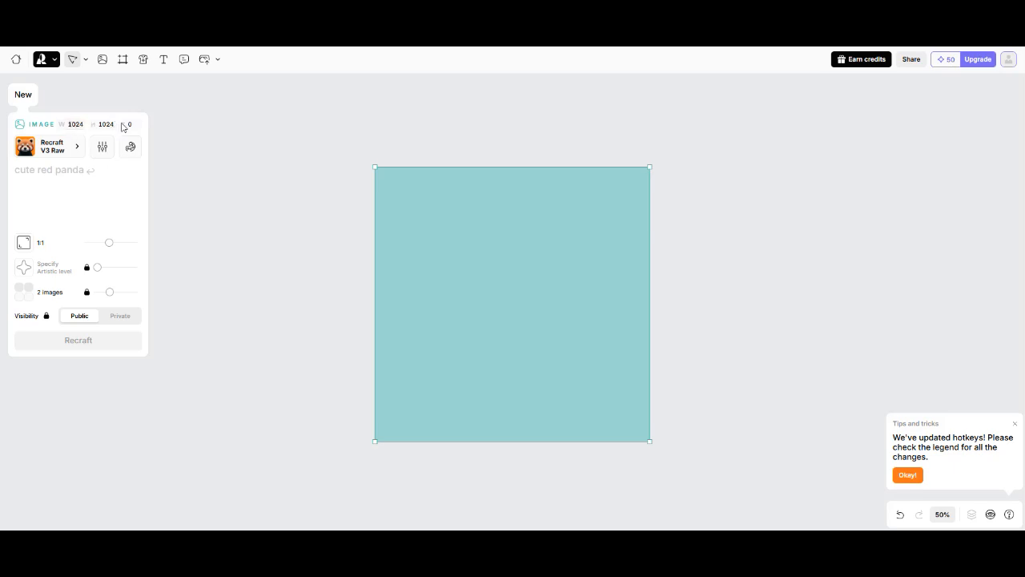
click(73, 150)
scroll(473, 272, down, 5)
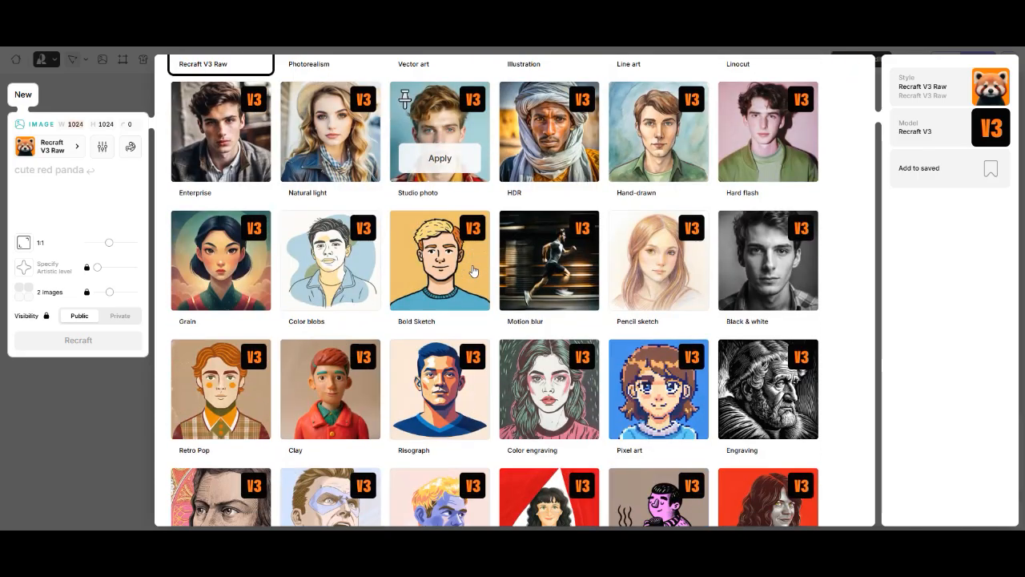
scroll(473, 272, down, 7)
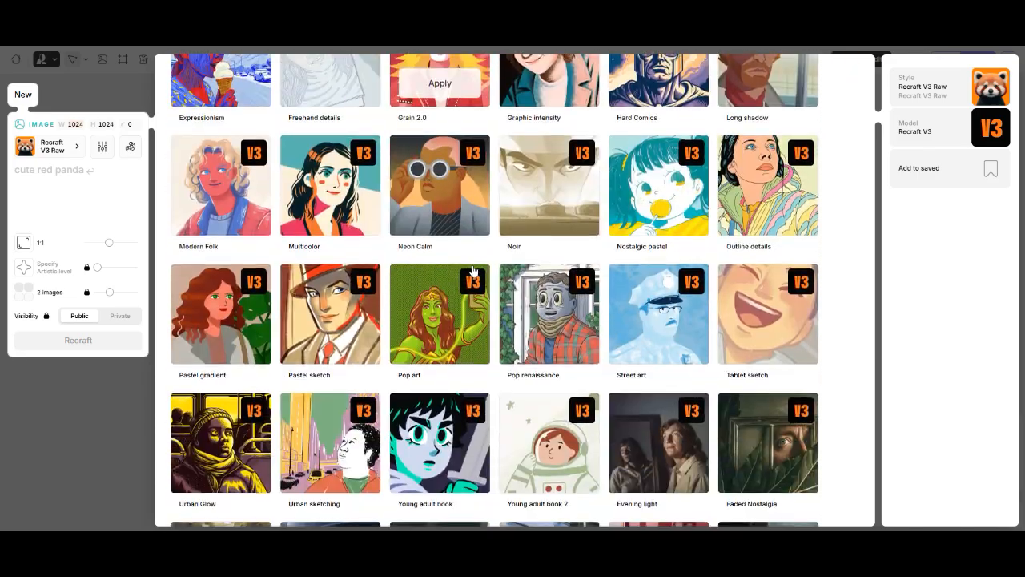
scroll(473, 272, up, 12)
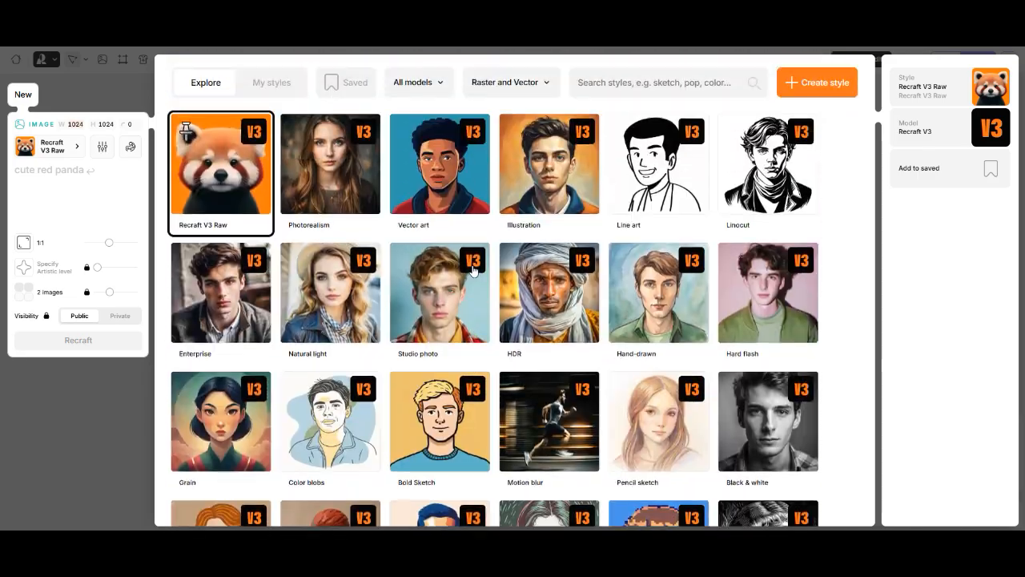
Filter the style library to Vector art and look through the available styles.
click(497, 84)
click(491, 219)
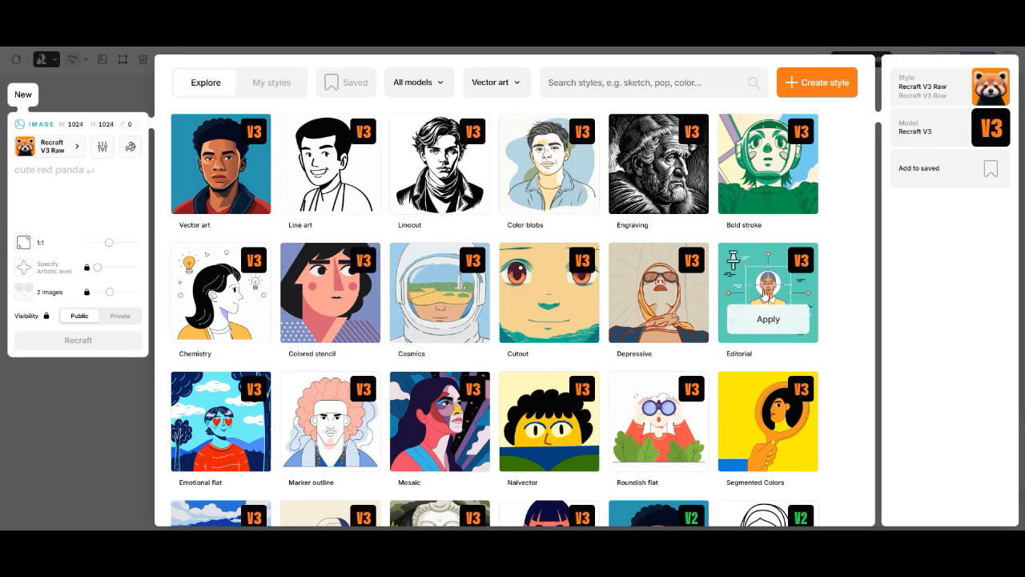
scroll(743, 302, down, 3)
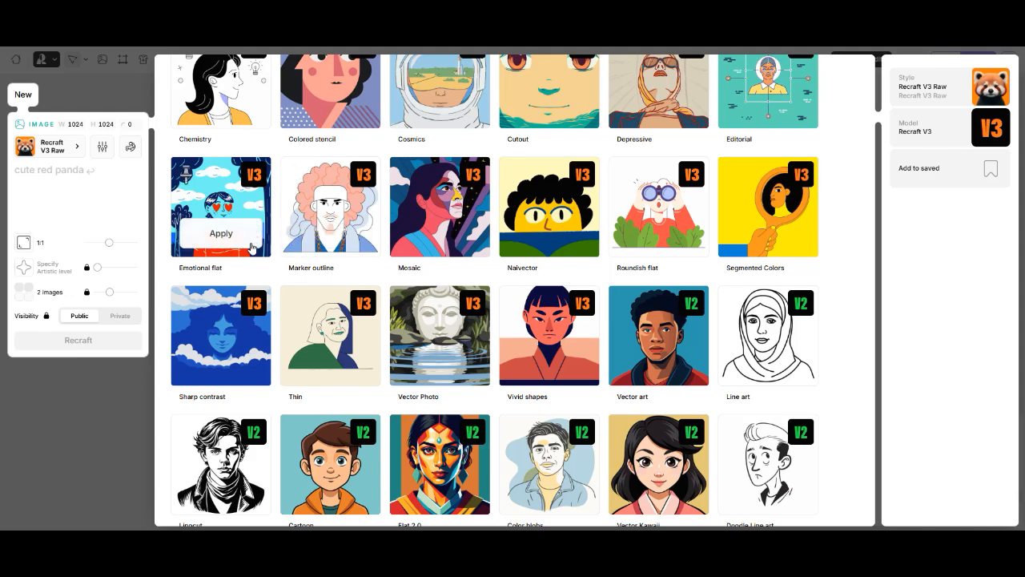
scroll(313, 329, down, 2)
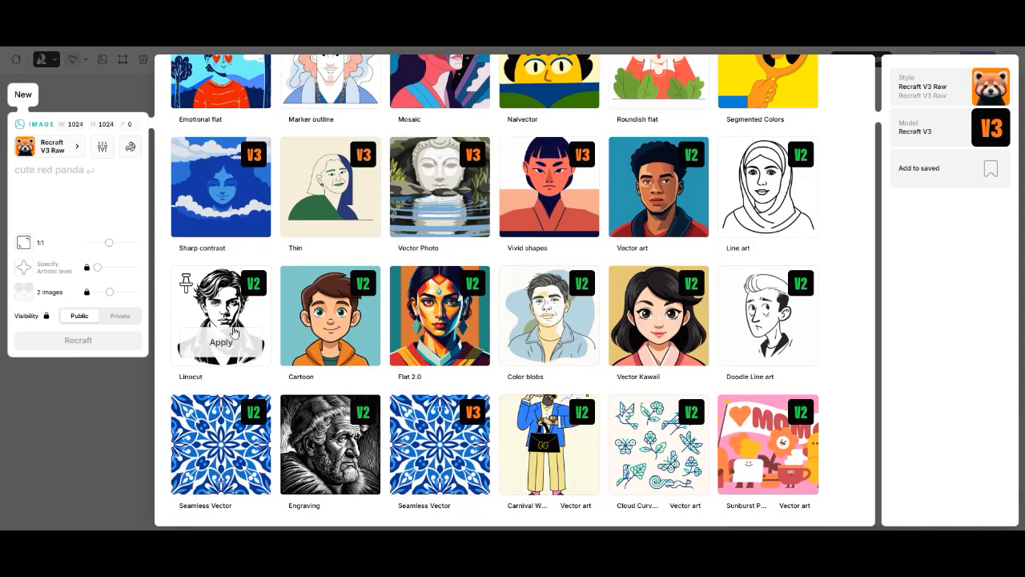
scroll(524, 306, up, 5)
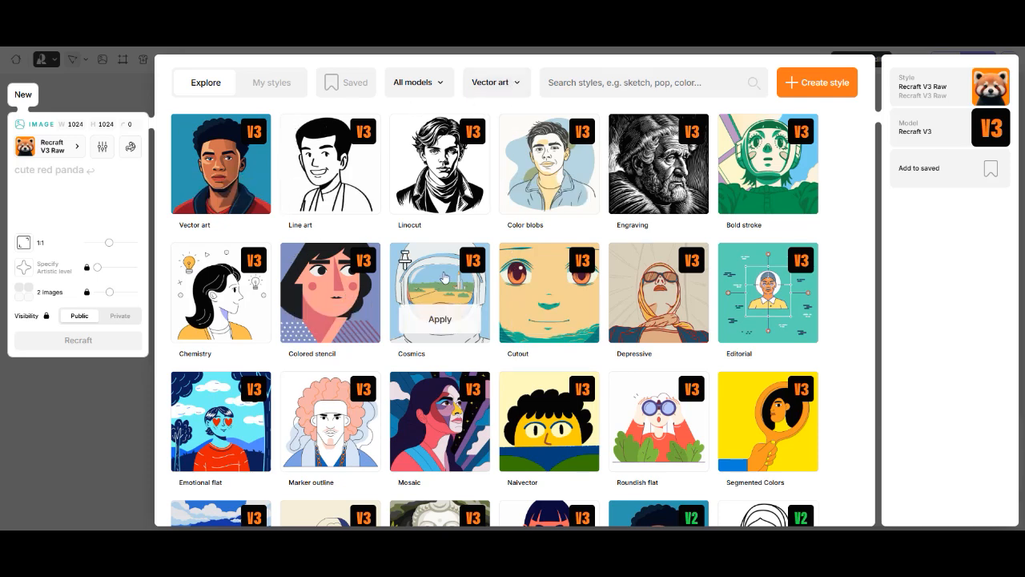
scroll(487, 237, down, 3)
scroll(487, 237, up, 3)
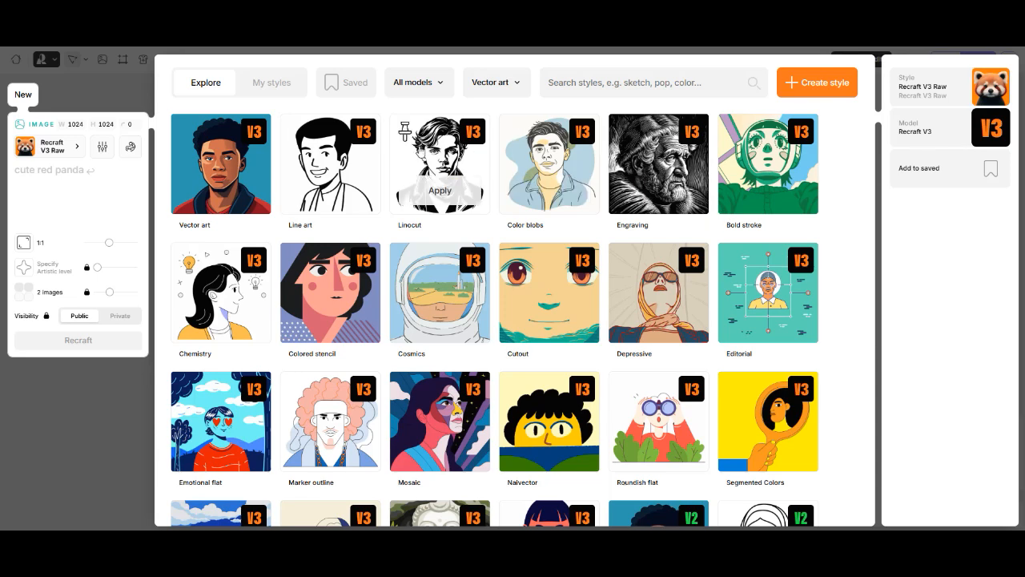
mouse_move(347, 173)
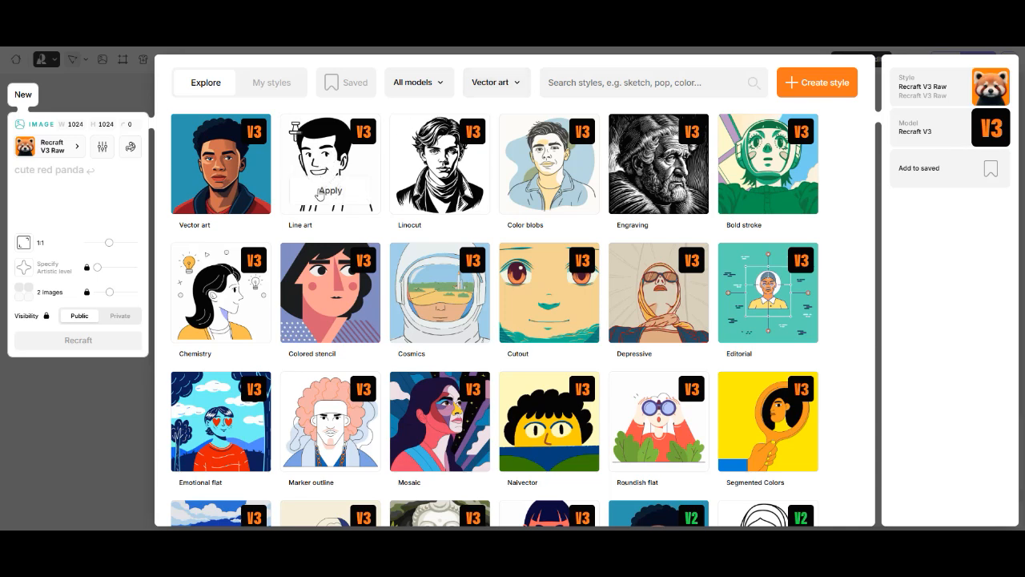
Look through the style library filtered by Icon and by Illustration.
click(513, 82)
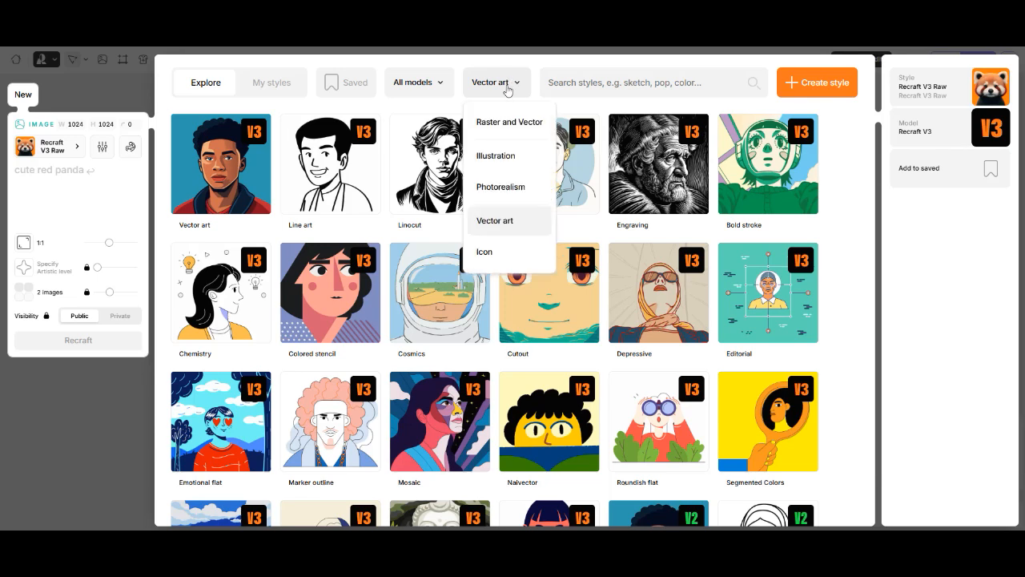
click(485, 253)
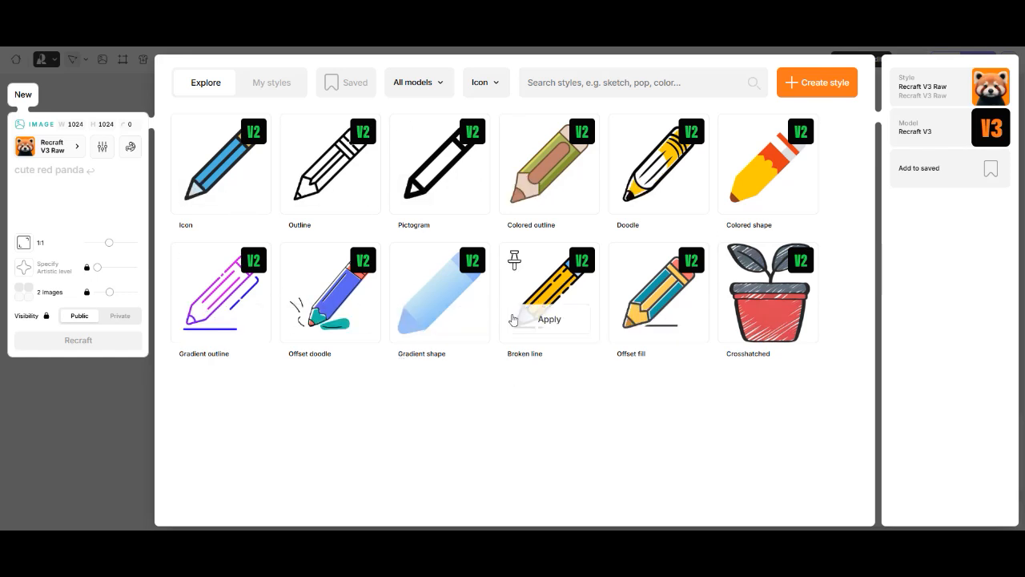
click(498, 86)
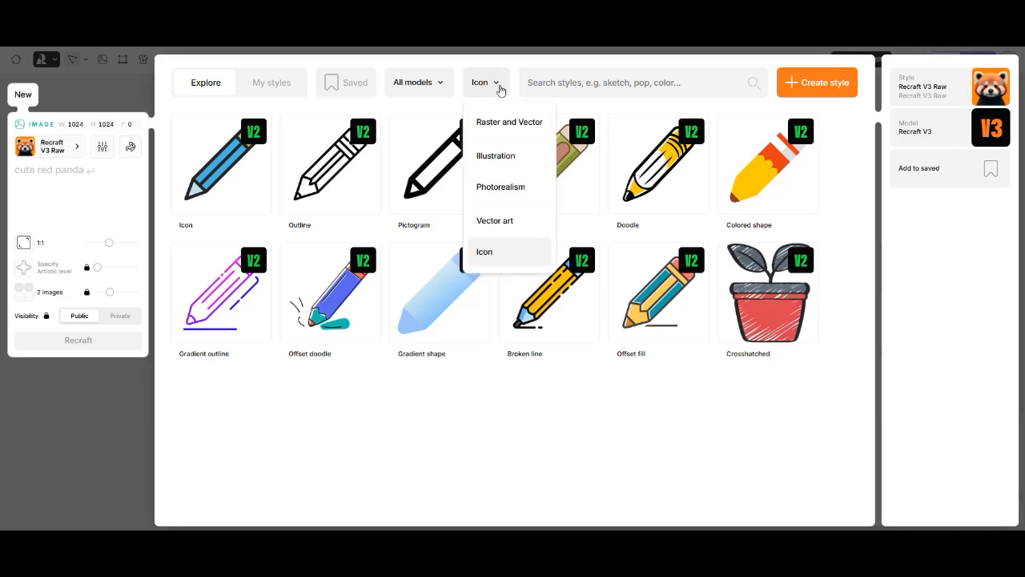
click(495, 159)
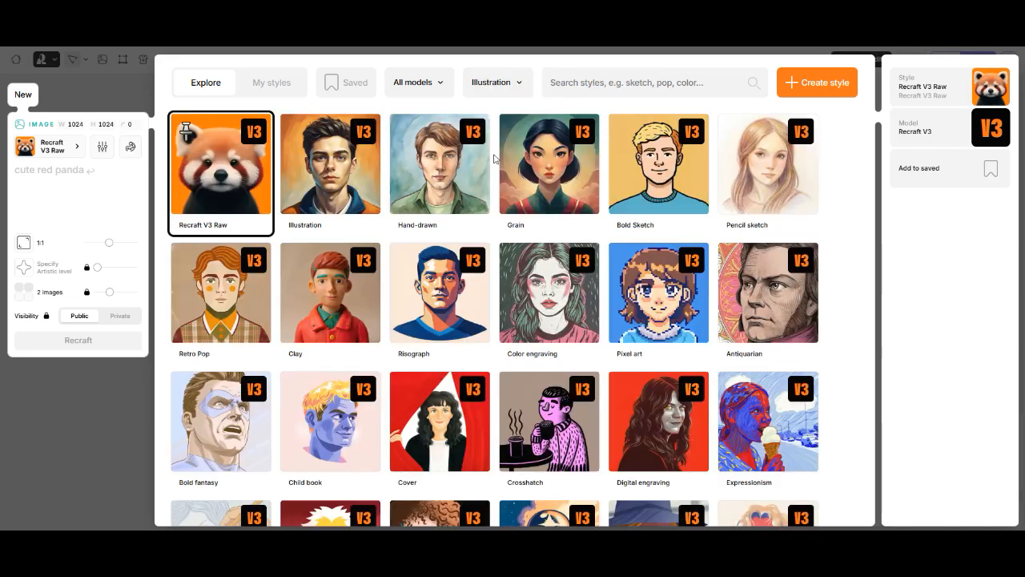
click(448, 87)
scroll(671, 234, down, 5)
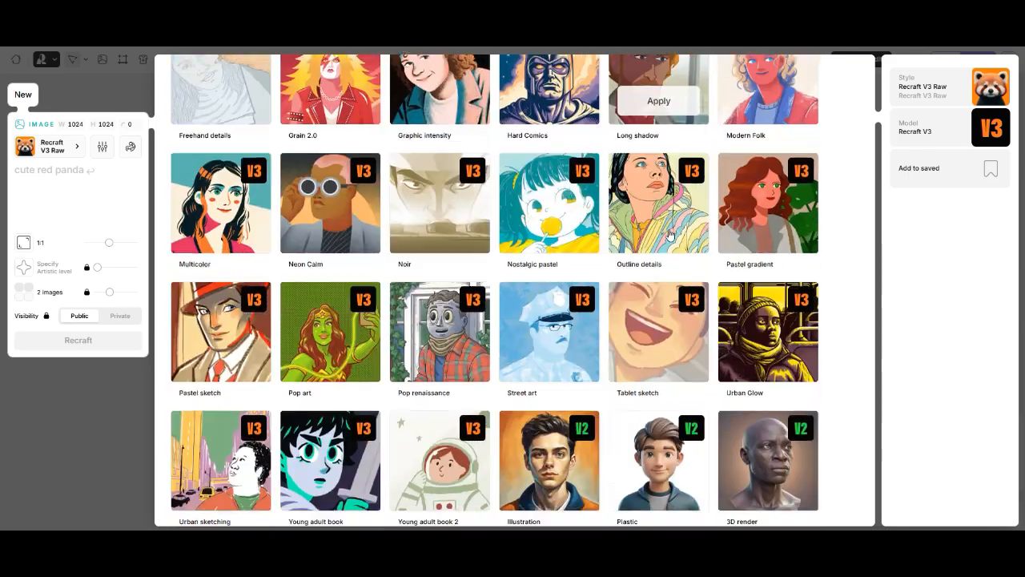
scroll(671, 234, down, 1)
scroll(671, 234, down, 6)
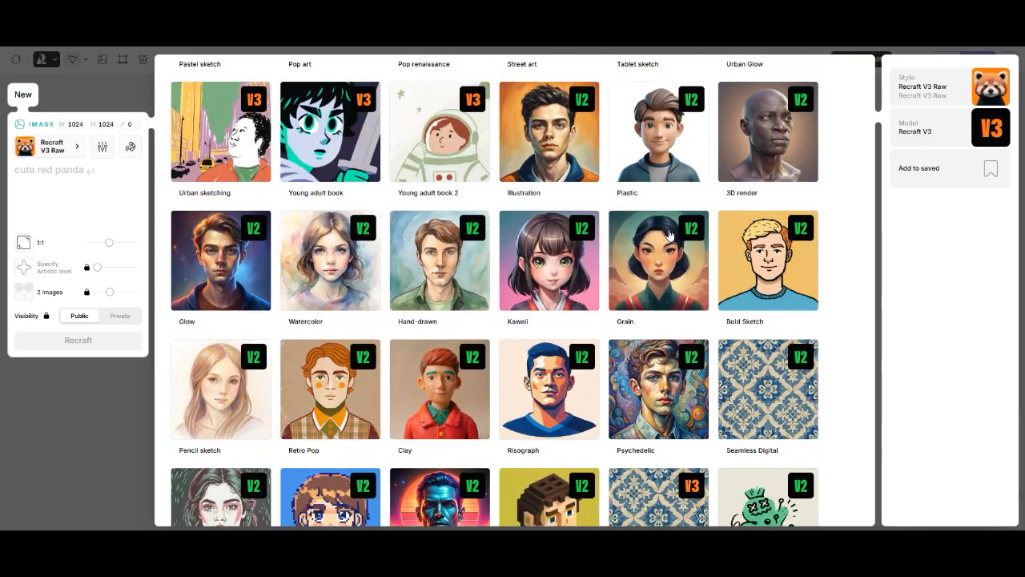
scroll(671, 234, down, 1)
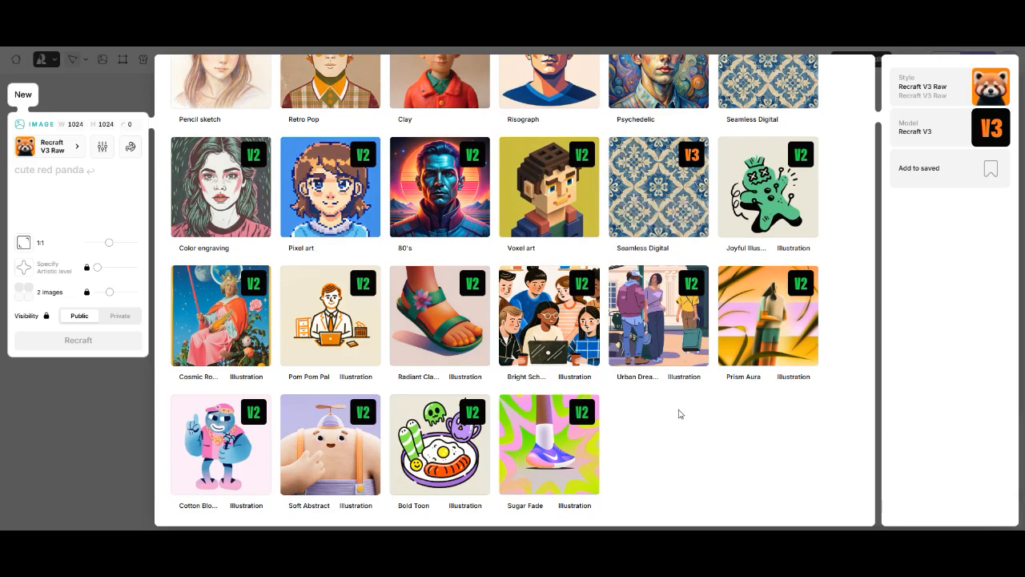
scroll(678, 413, up, 7)
scroll(678, 413, up, 6)
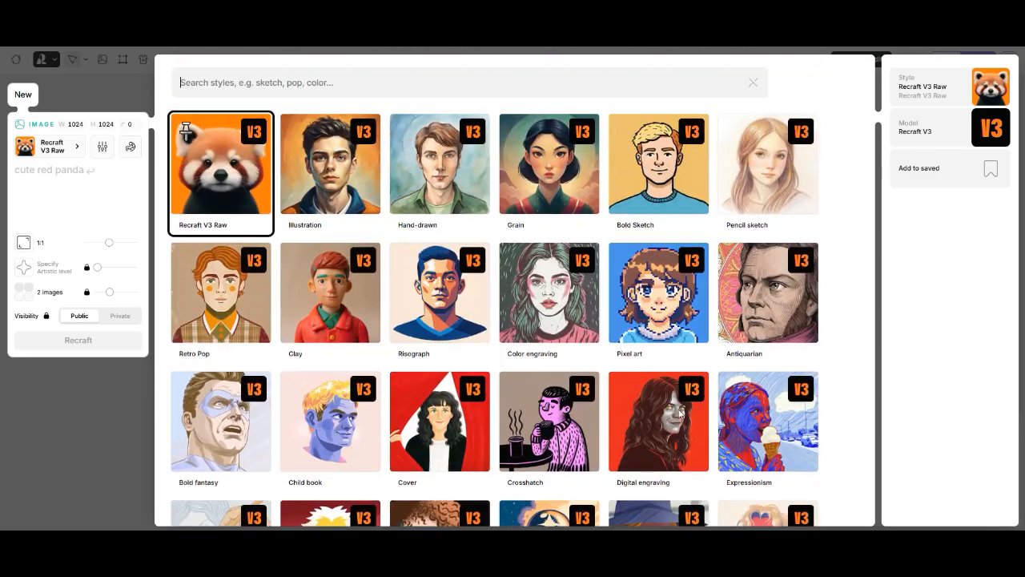
click(753, 82)
Filter the style library to Vector art and apply the Line art style to the image.
click(514, 86)
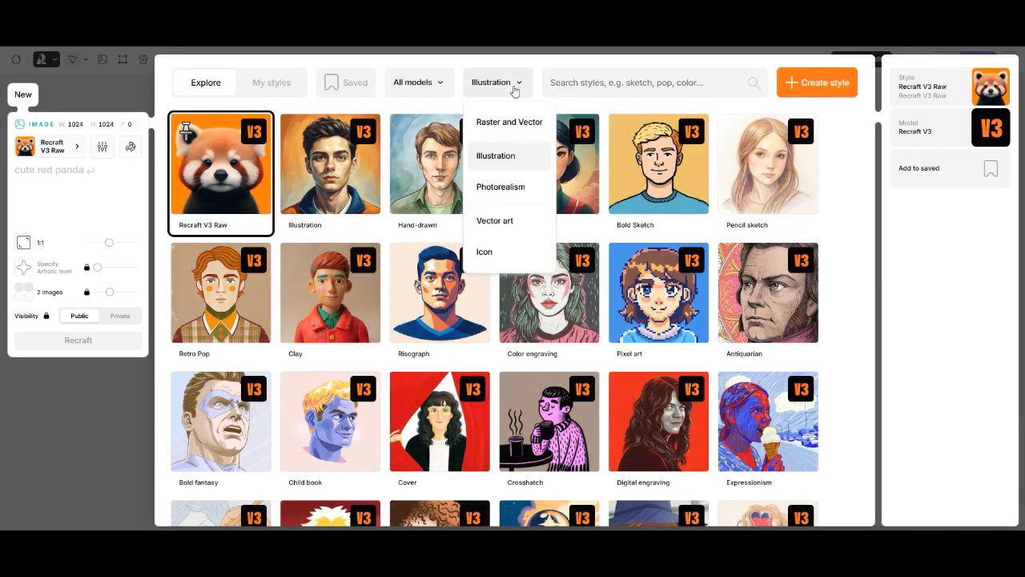
click(492, 224)
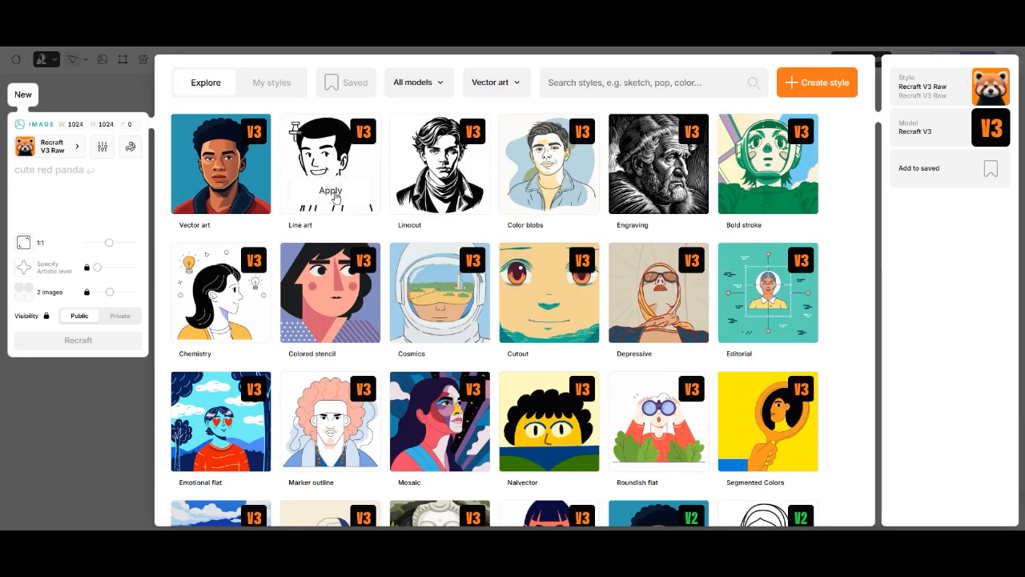
click(332, 192)
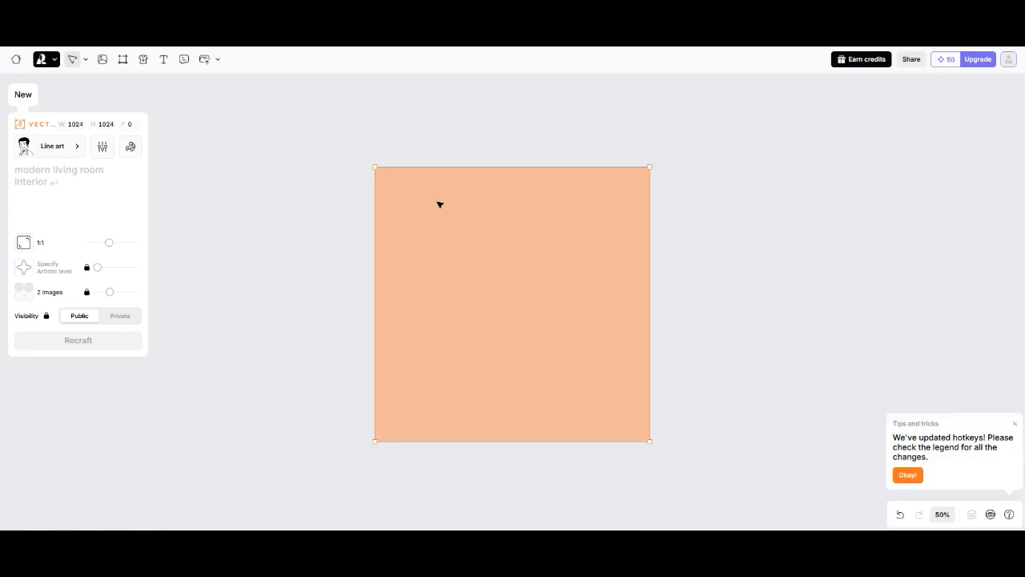
Add the Text setting to the image's generation options and open its color palette settings.
click(103, 148)
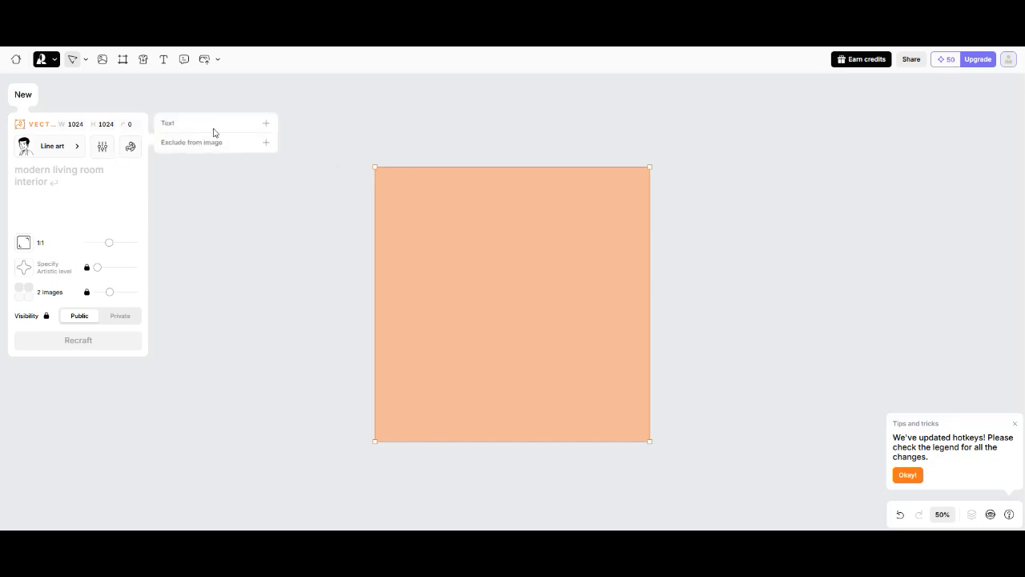
click(257, 127)
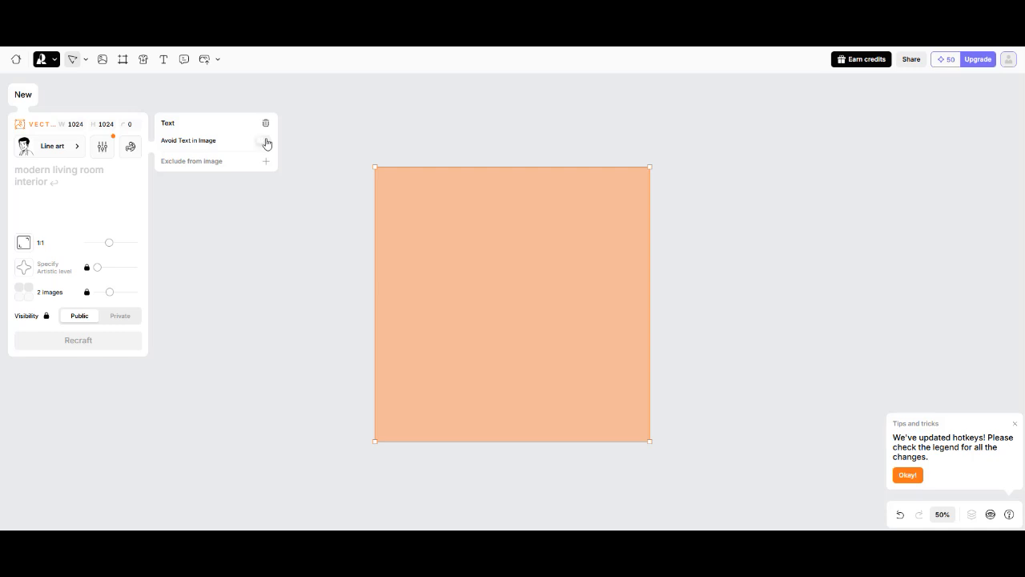
click(130, 147)
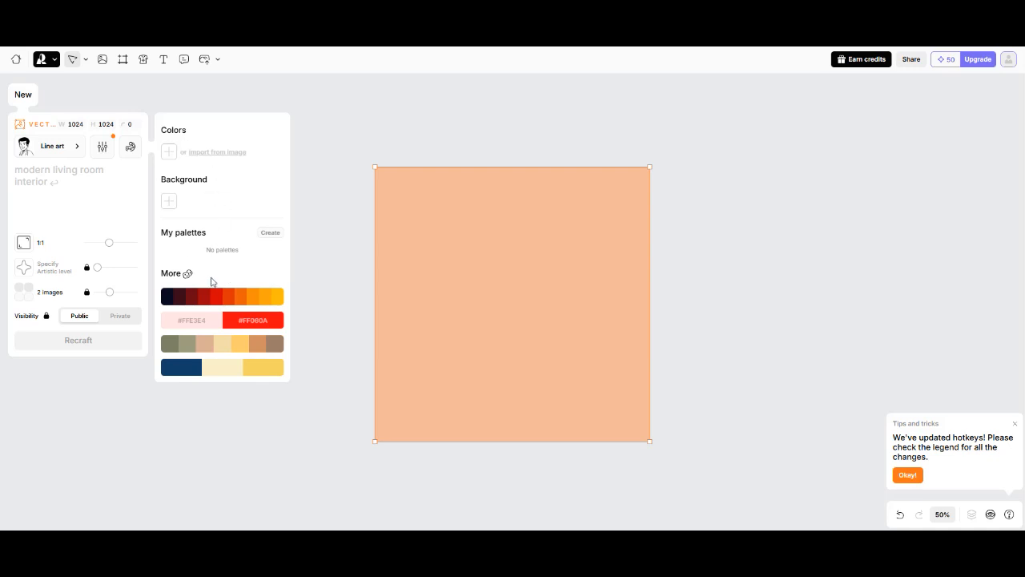
click(170, 153)
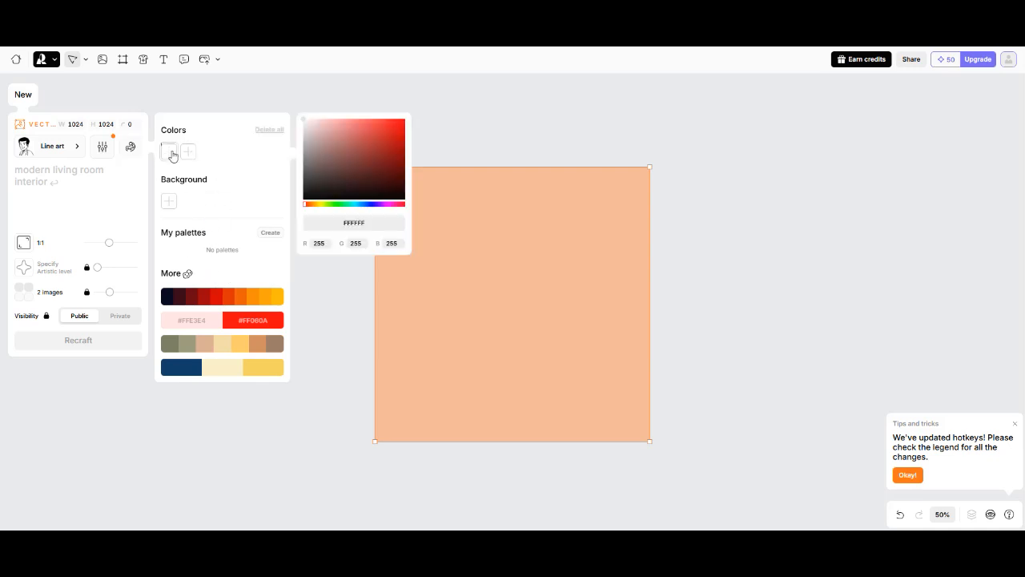
drag(303, 120, 303, 199)
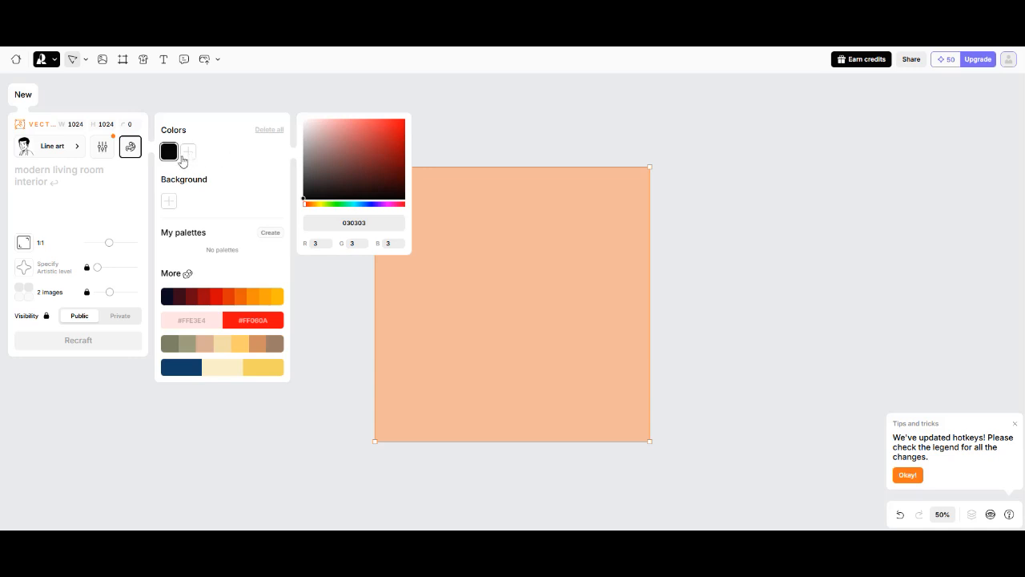
click(269, 130)
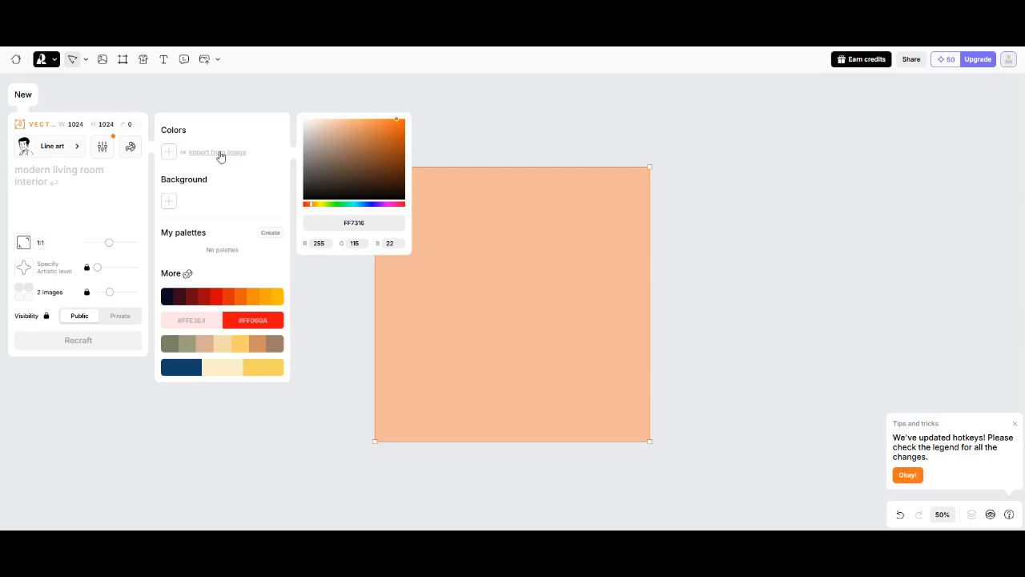
Build the image's color palette from an imported picture, removing three pink swatches and adding white (FFFFFF).
click(221, 156)
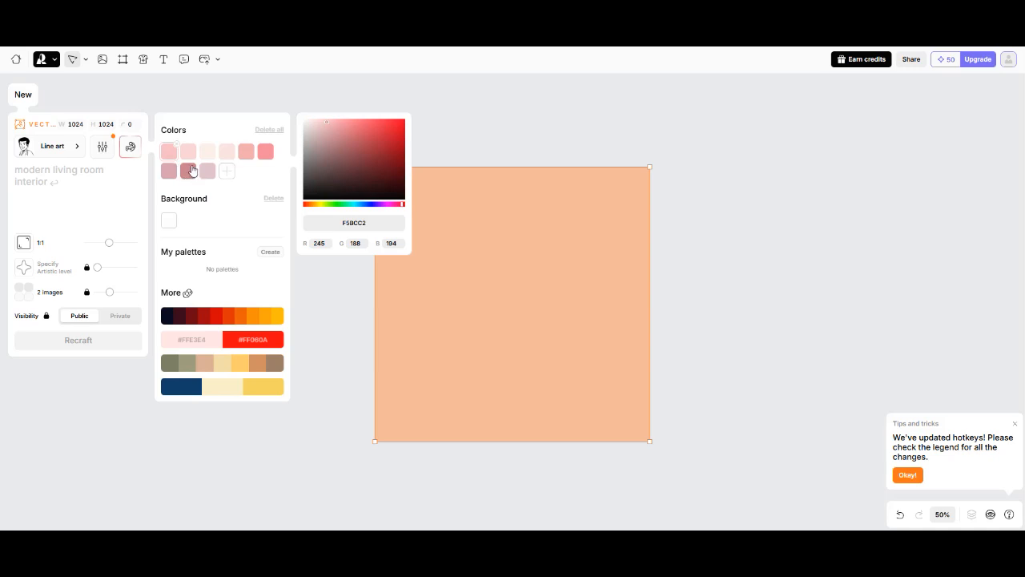
click(175, 145)
click(176, 152)
click(173, 148)
click(227, 152)
click(228, 144)
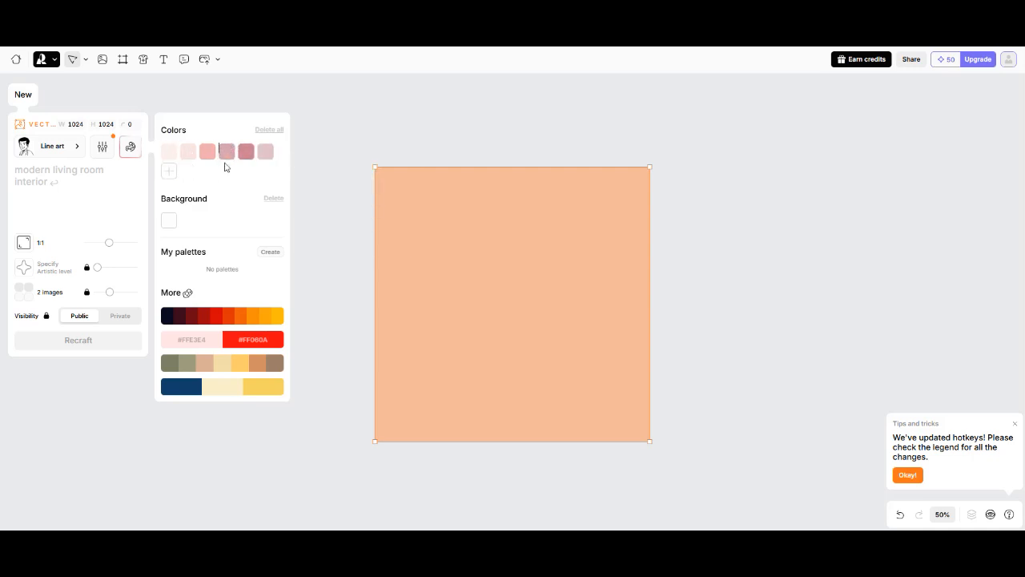
click(174, 174)
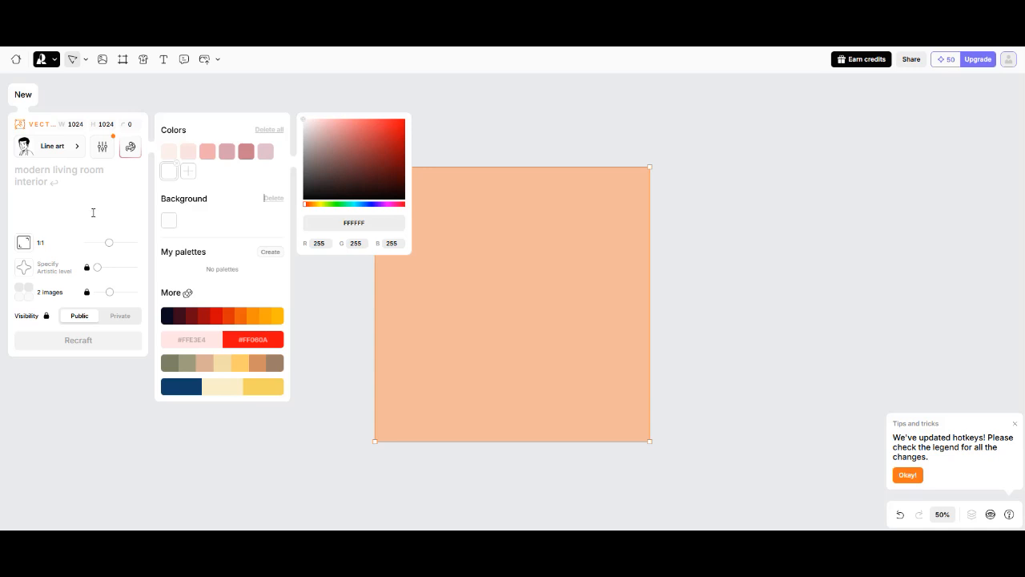
Close the palette settings and set the image's aspect ratio to 2:3.
click(57, 171)
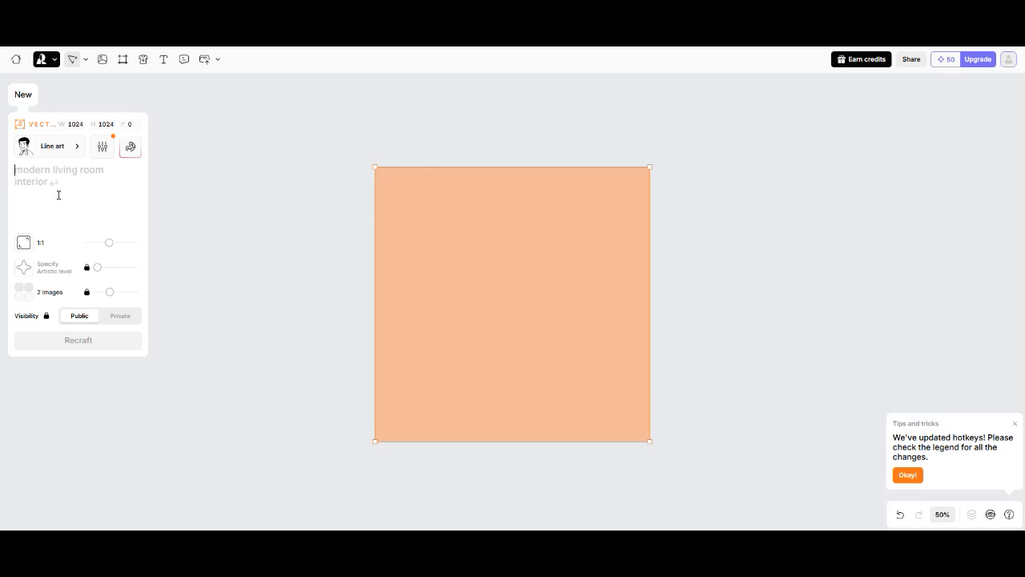
mouse_move(108, 246)
mouse_down()
mouse_move(123, 245)
mouse_move(85, 244)
mouse_move(134, 247)
mouse_move(125, 248)
mouse_up()
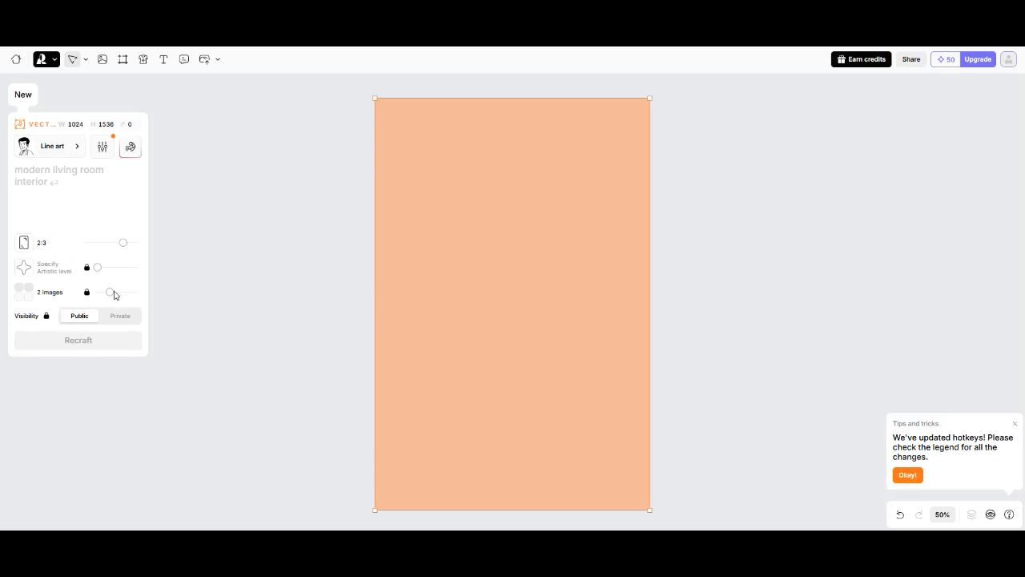
Generate a 16:9 image from the prompt "Generate an abstract vector background with geometric shapes and gradients.".
drag(109, 293, 101, 294)
drag(98, 293, 106, 295)
text(Generate an abstract vector background with geometric shapes and gradients.)
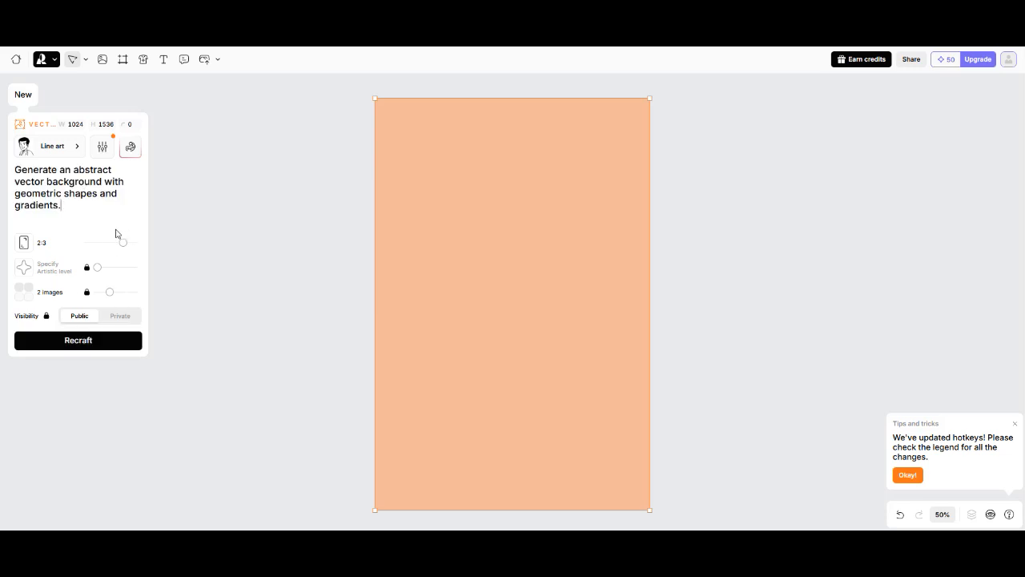
drag(122, 241, 93, 246)
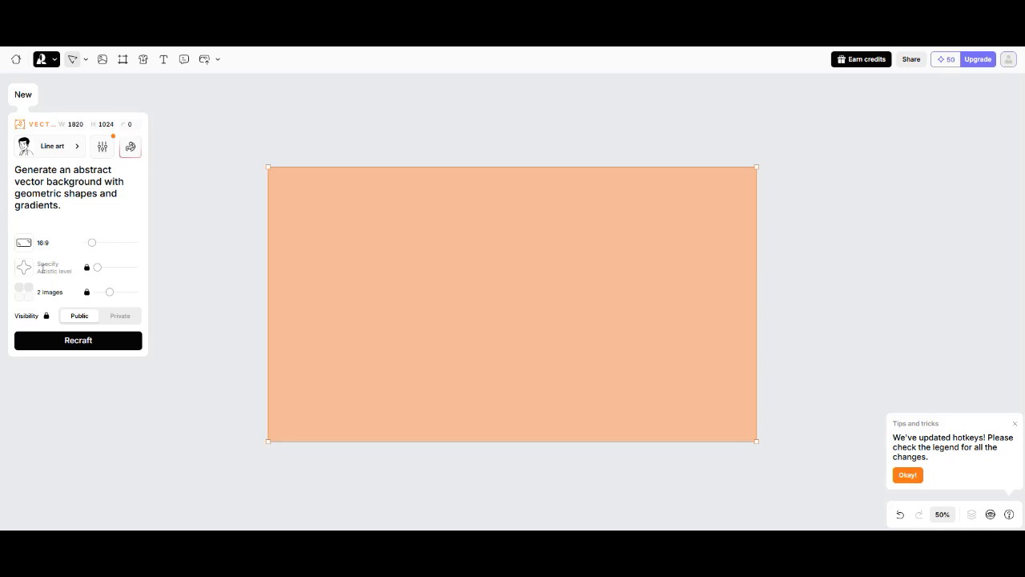
click(81, 341)
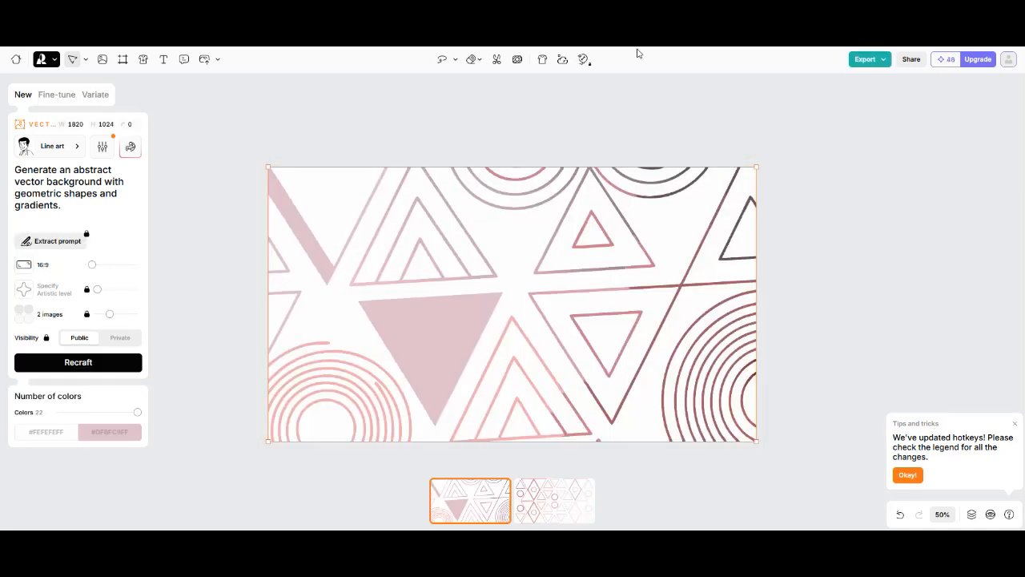
Compare the two generated background variants and check the applied style in the style library without changing it.
click(550, 510)
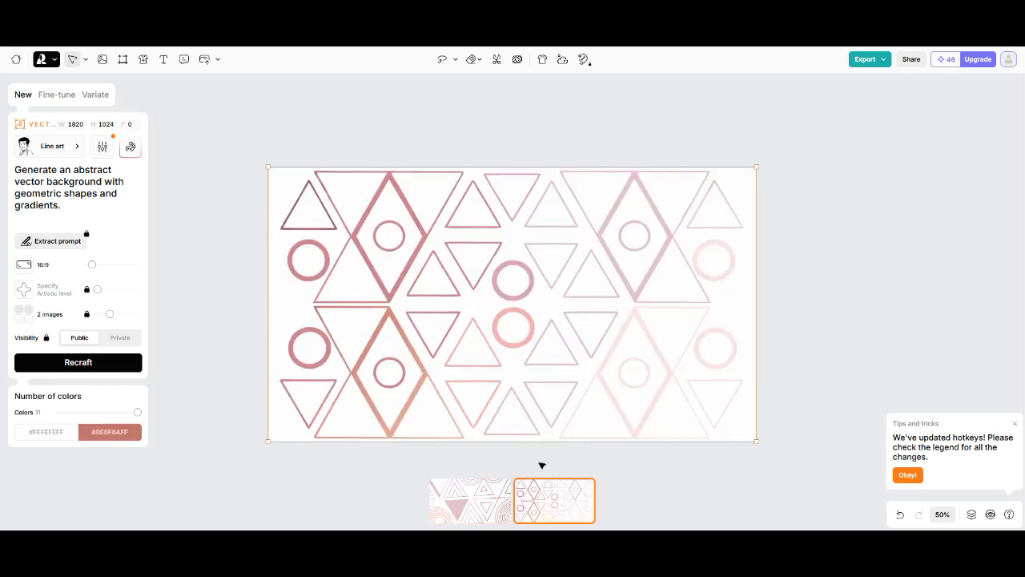
click(482, 506)
click(544, 484)
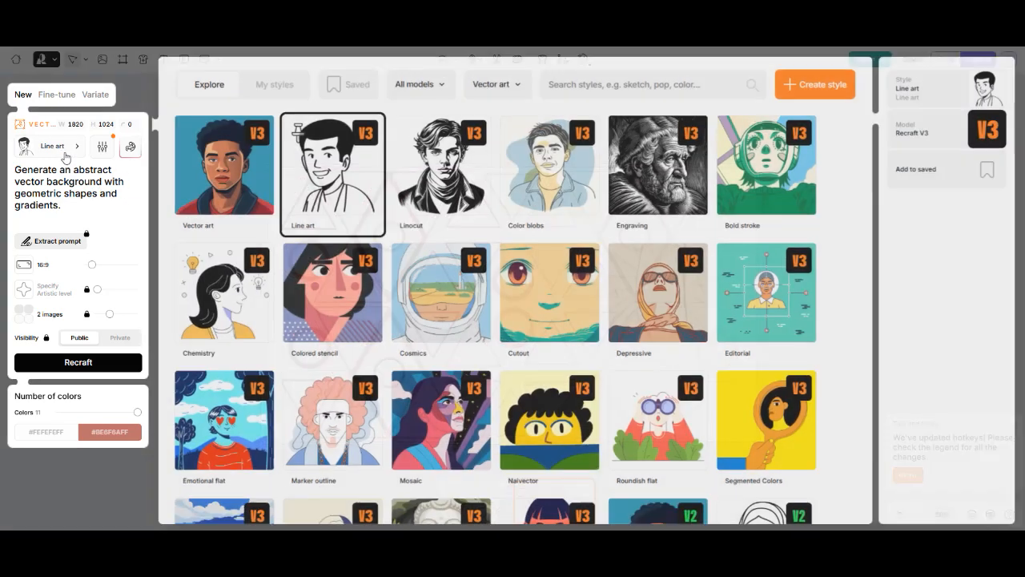
click(64, 152)
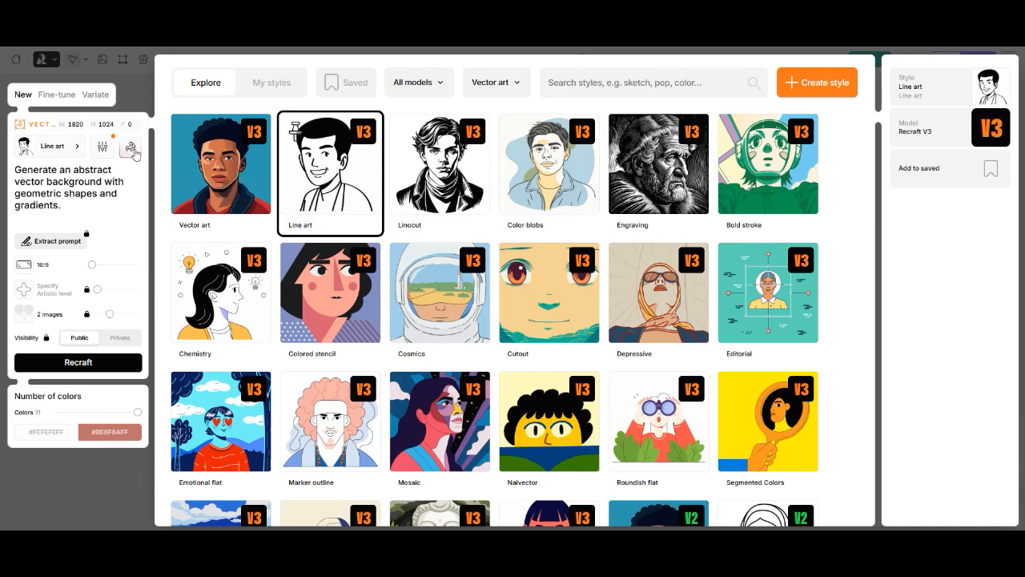
click(118, 181)
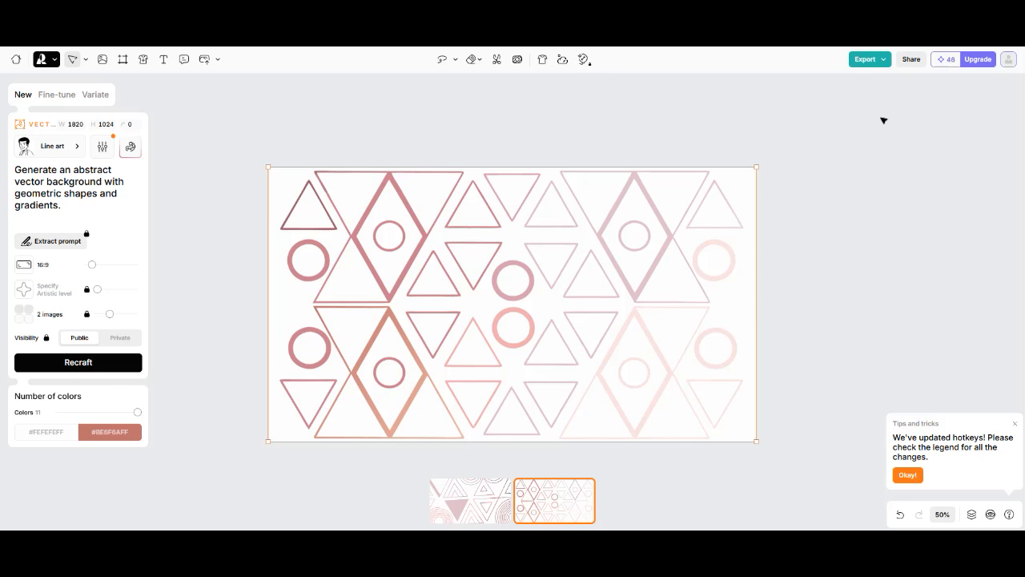
Generate a 1:1 image from the prompt "Create a minimalist vector logo with a coffee cup and steam in a circular frame".
drag(91, 266, 108, 271)
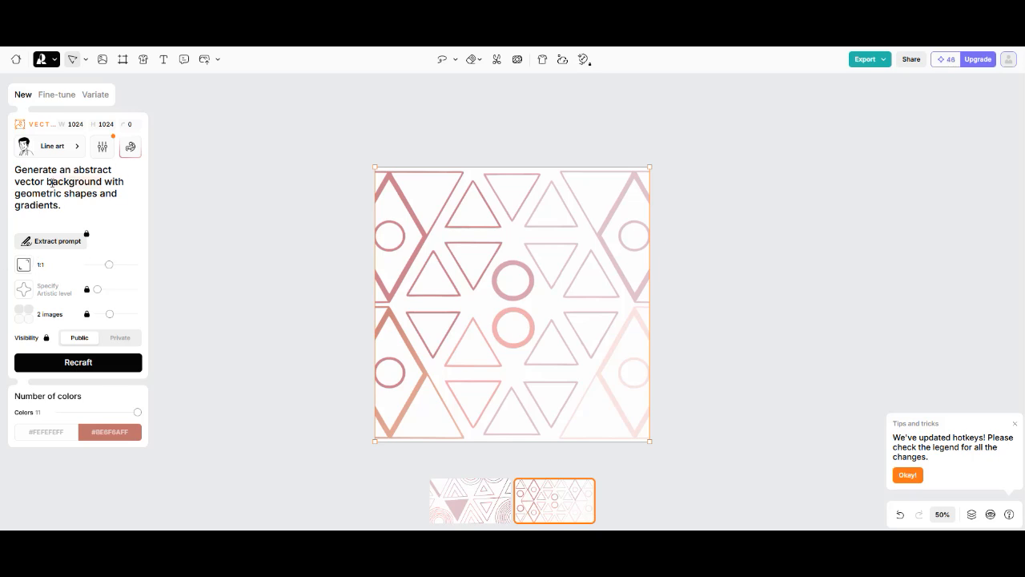
key(ctrl+a)
text(Create a minimalist vector logo with a coffee cup and steam in a circular frame)
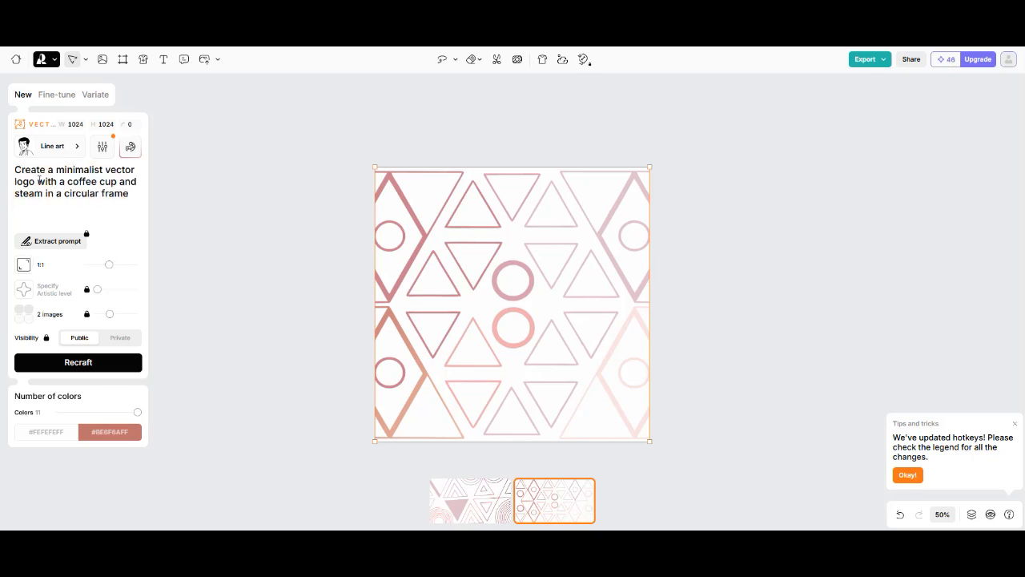
key(Return)
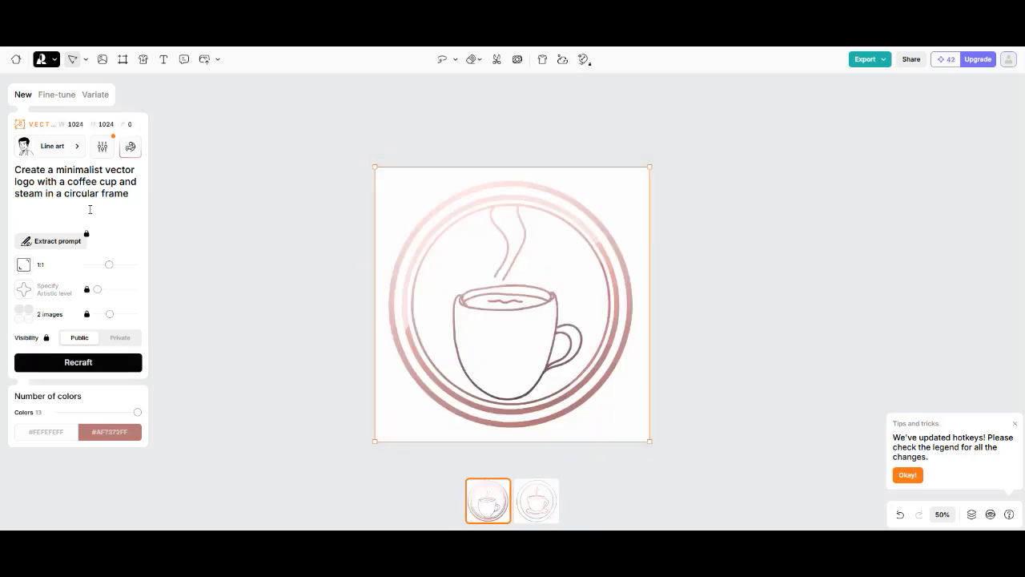
Compare the two coffee logo variants and add a black swatch to the image's color palette.
click(545, 496)
click(504, 502)
click(131, 148)
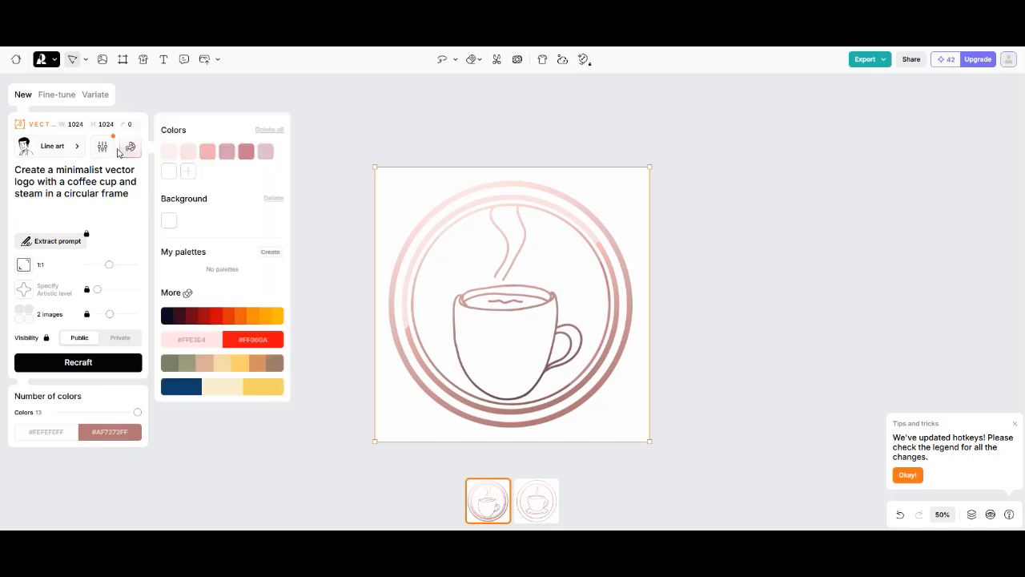
click(188, 172)
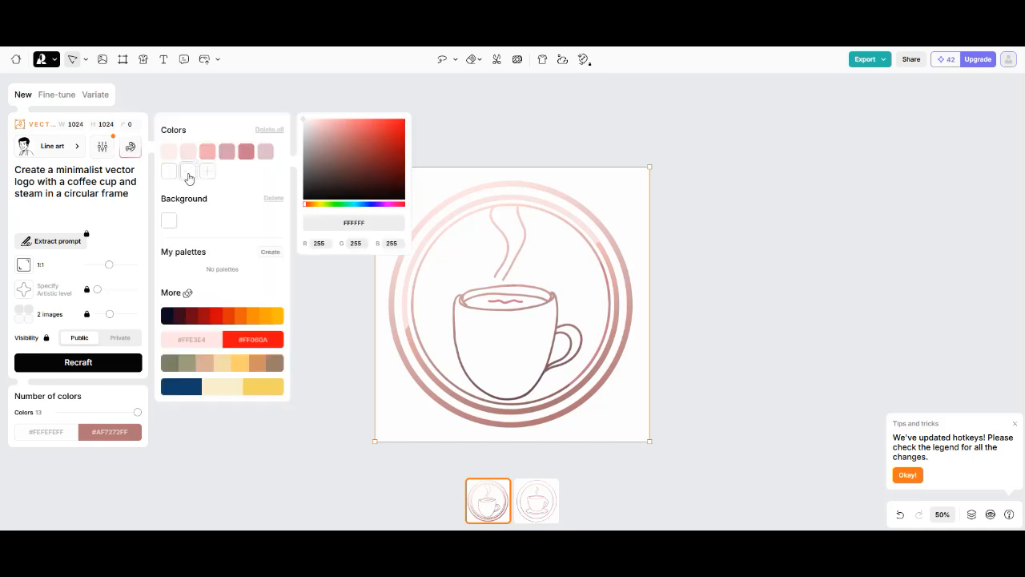
mouse_move(302, 192)
mouse_down()
mouse_move(311, 198)
mouse_move(302, 205)
mouse_up()
click(103, 147)
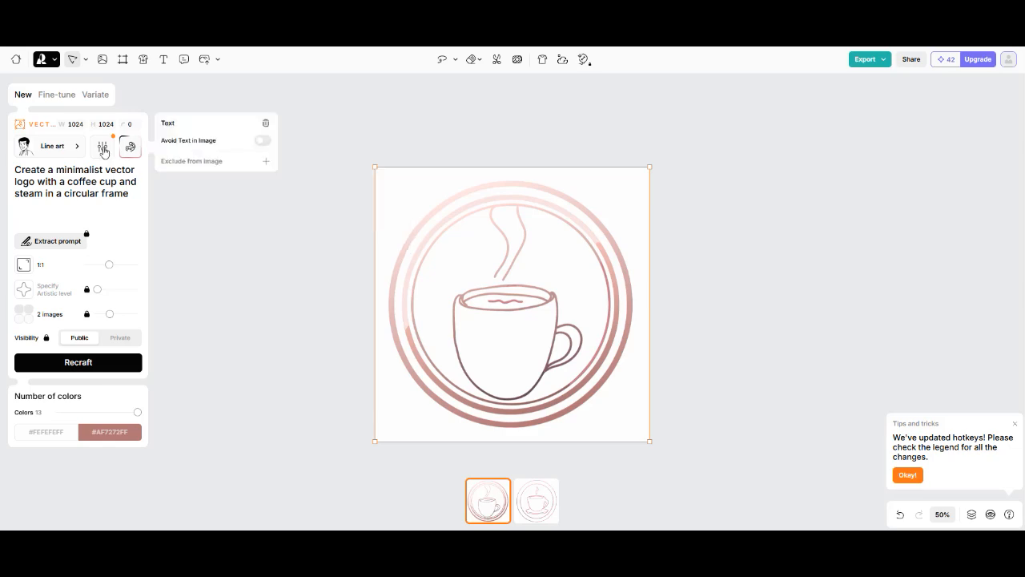
Apply the Color blobs style from the Vector art styles and regenerate the coffee logo.
click(74, 147)
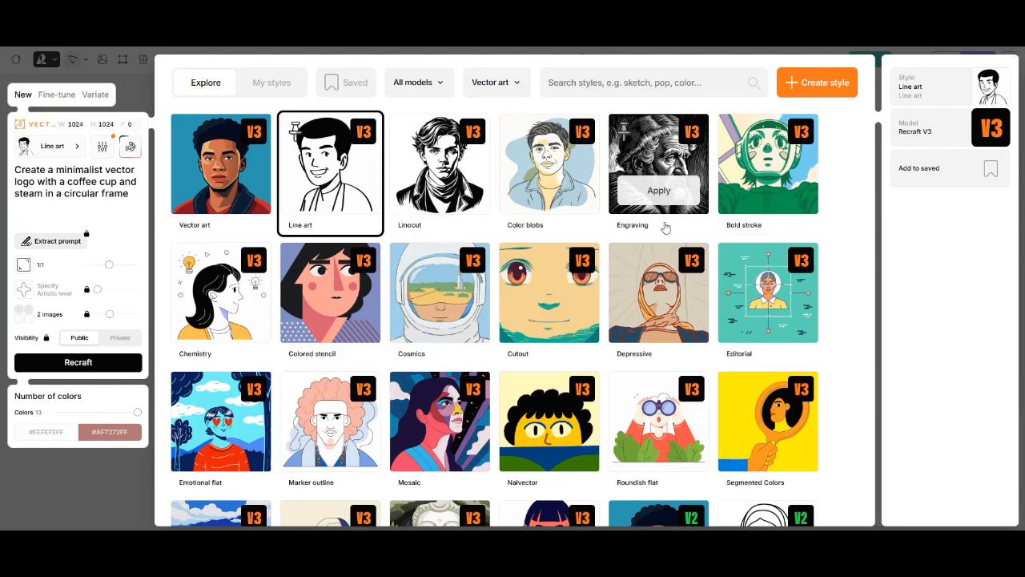
scroll(678, 229, down, 1)
scroll(678, 229, down, 2)
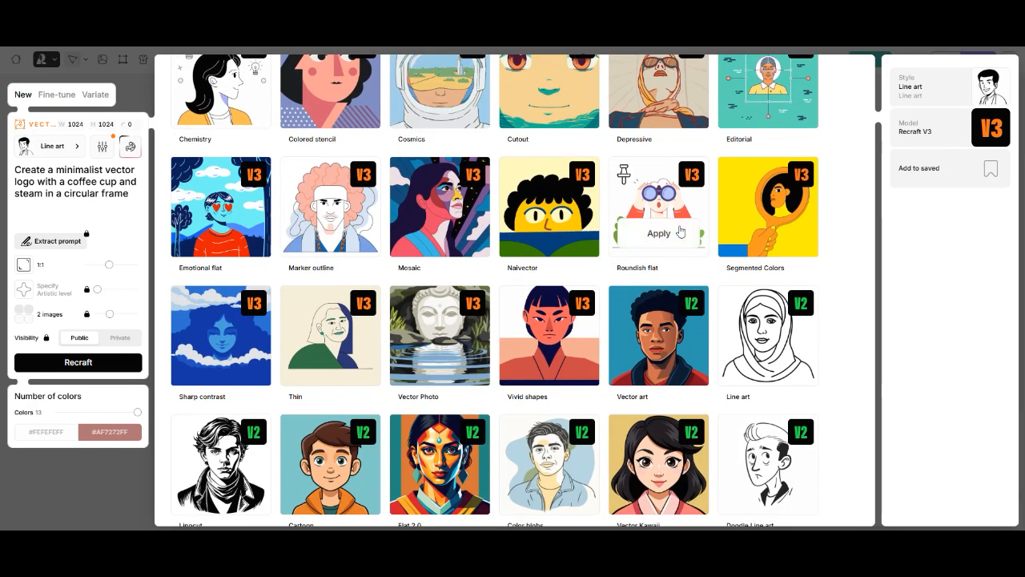
scroll(680, 231, down, 2)
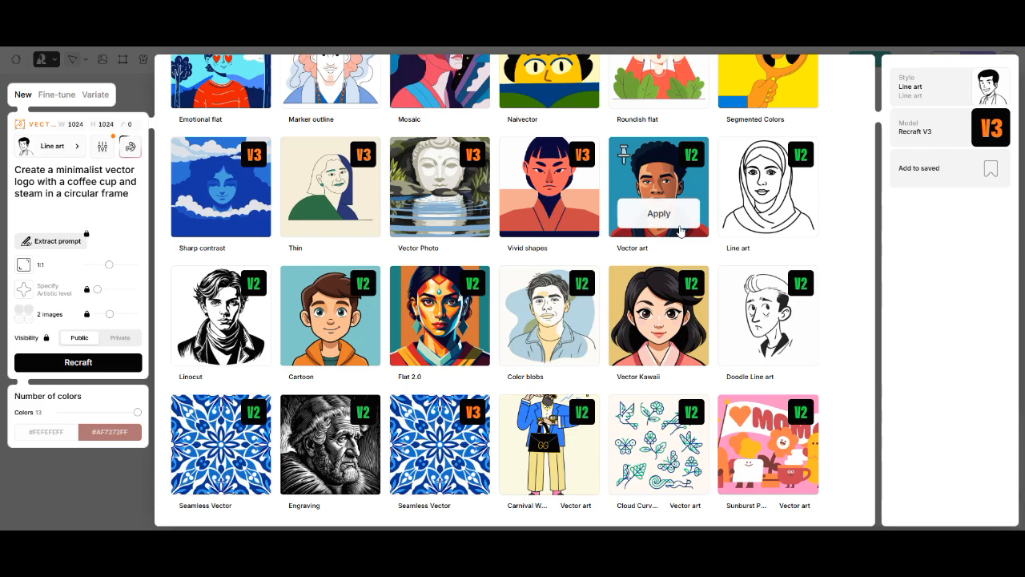
scroll(680, 231, up, 5)
click(514, 85)
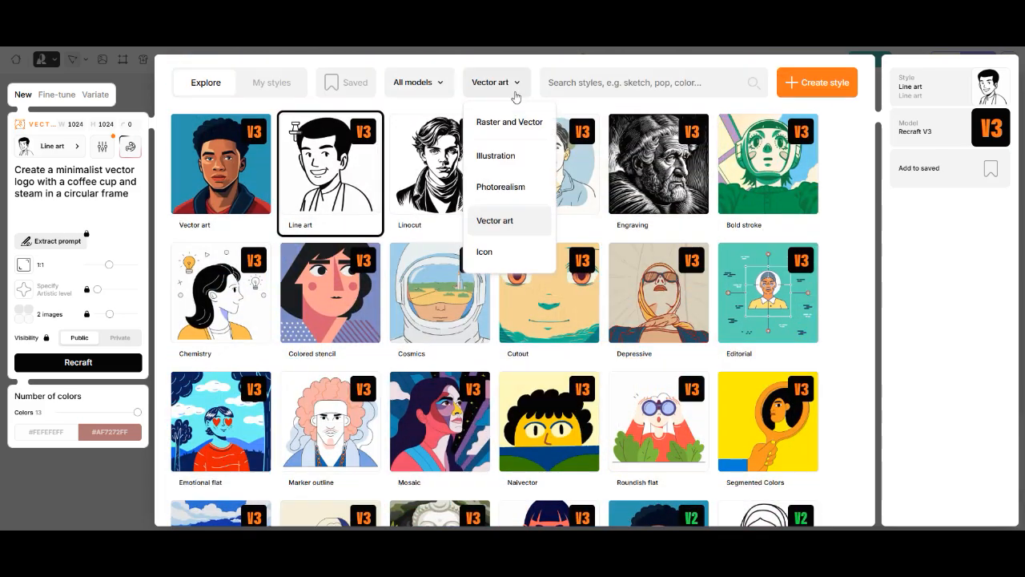
click(514, 94)
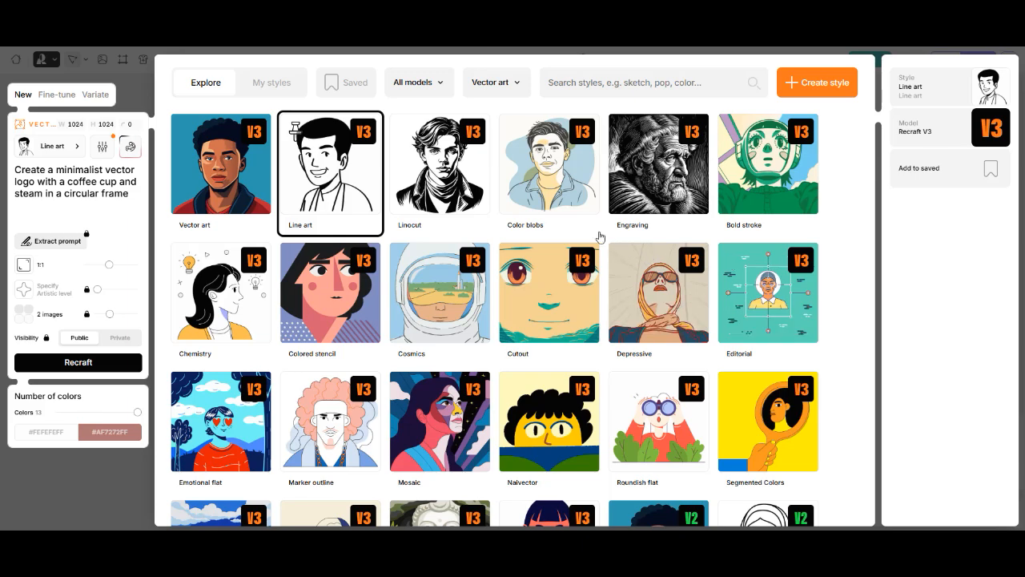
scroll(599, 236, down, 2)
scroll(600, 236, up, 2)
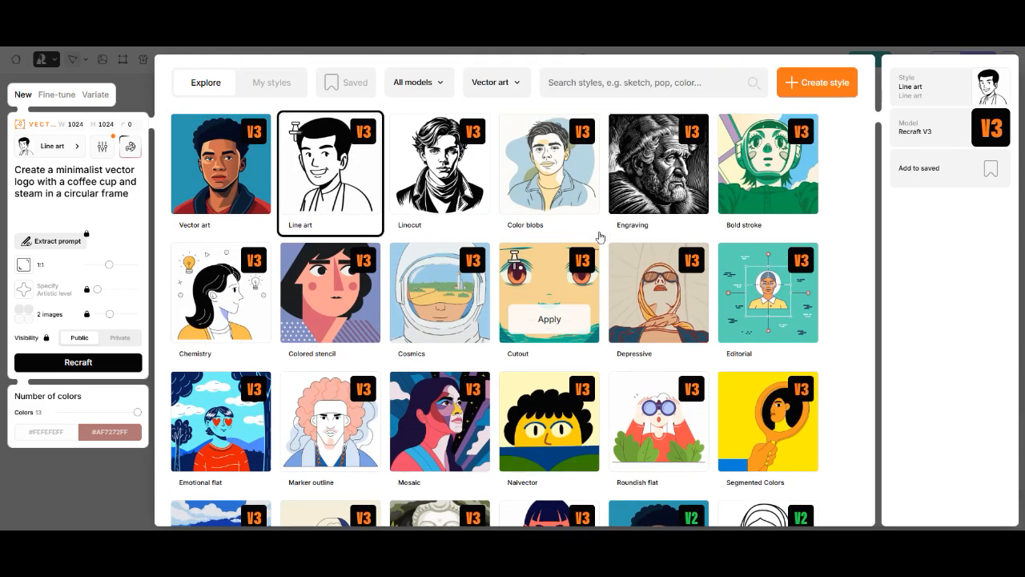
click(568, 192)
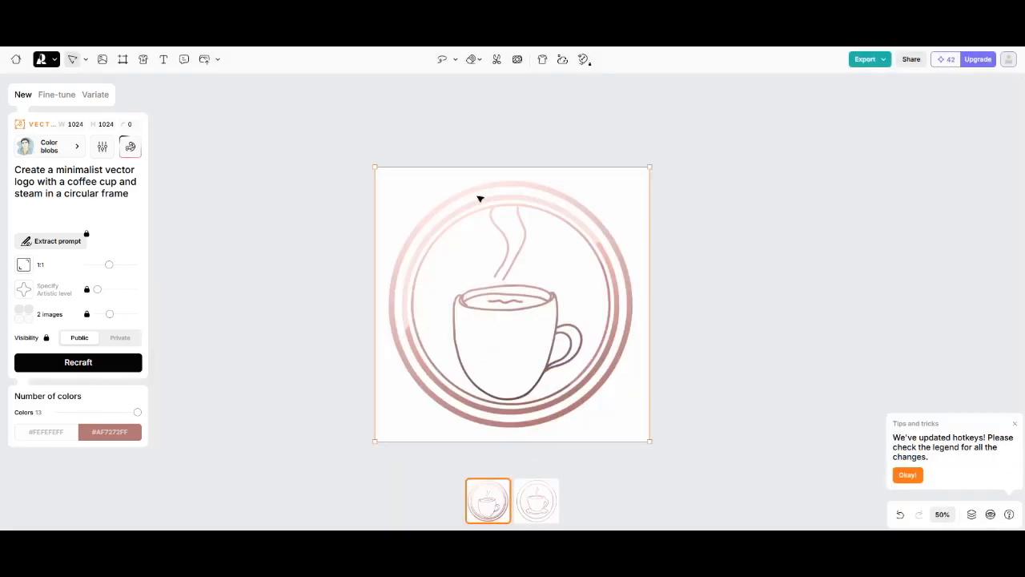
click(84, 364)
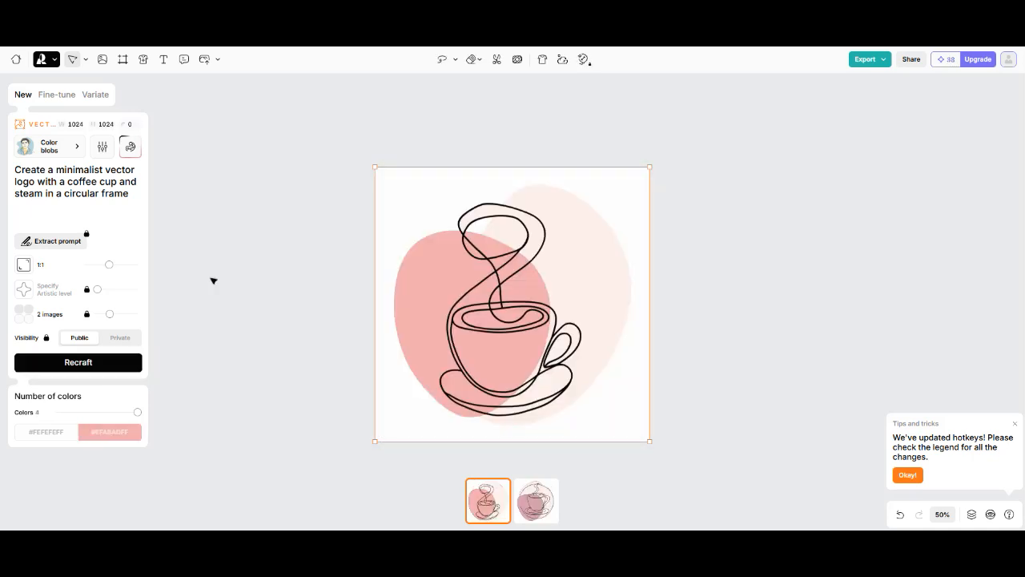
Compare the two new variants, append ", with "Coffee" text on the top" to the prompt and regenerate the logo.
click(533, 497)
click(502, 493)
text(ith)
text("Coffee" text on the top)
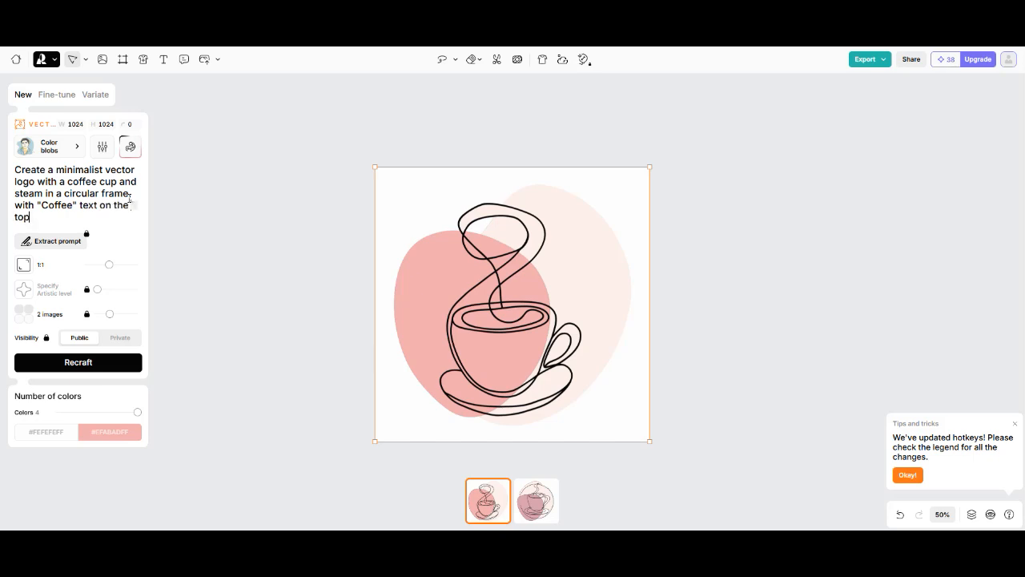
key(Return)
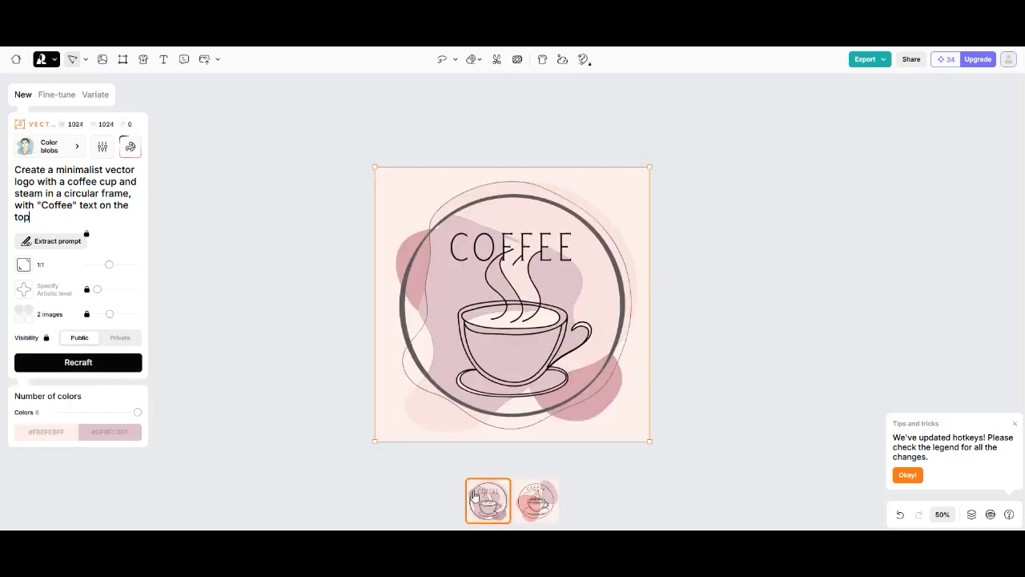
Recolor the second logo variant, changing its pink to a muted CCAAAA and its background color to FDFDFD.
click(529, 496)
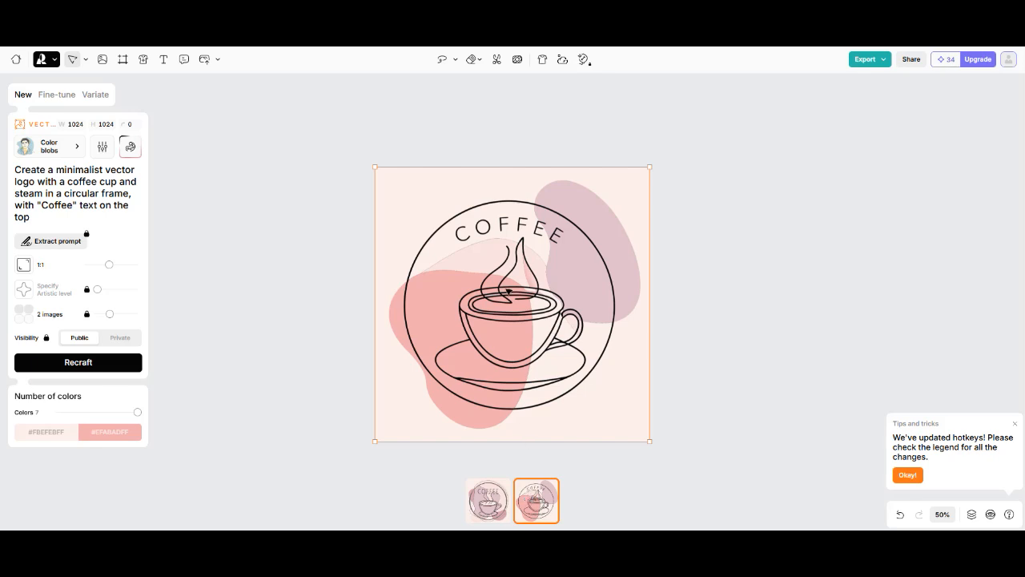
click(110, 432)
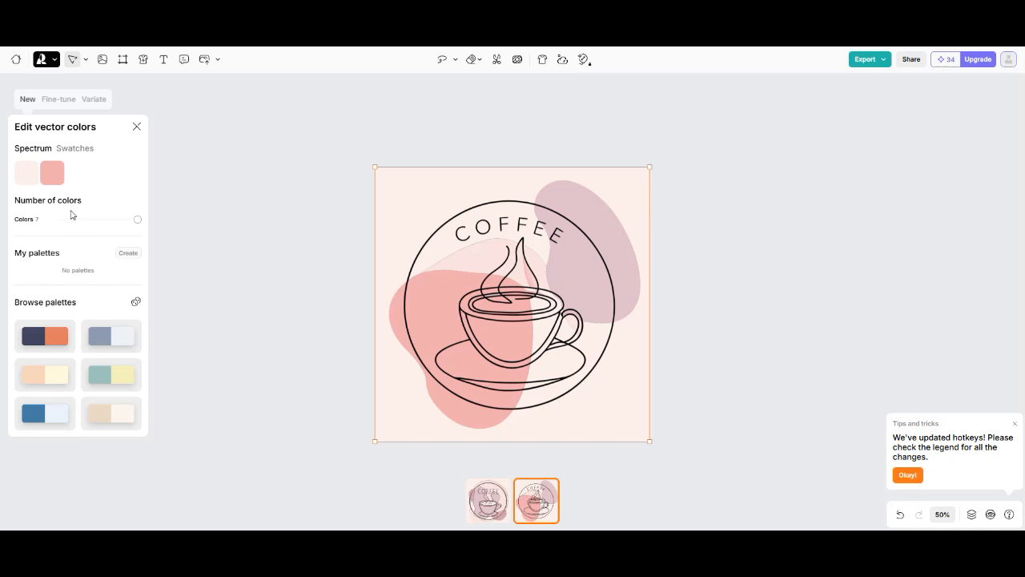
click(52, 172)
mouse_move(188, 126)
mouse_down()
mouse_move(204, 172)
mouse_move(178, 137)
mouse_up()
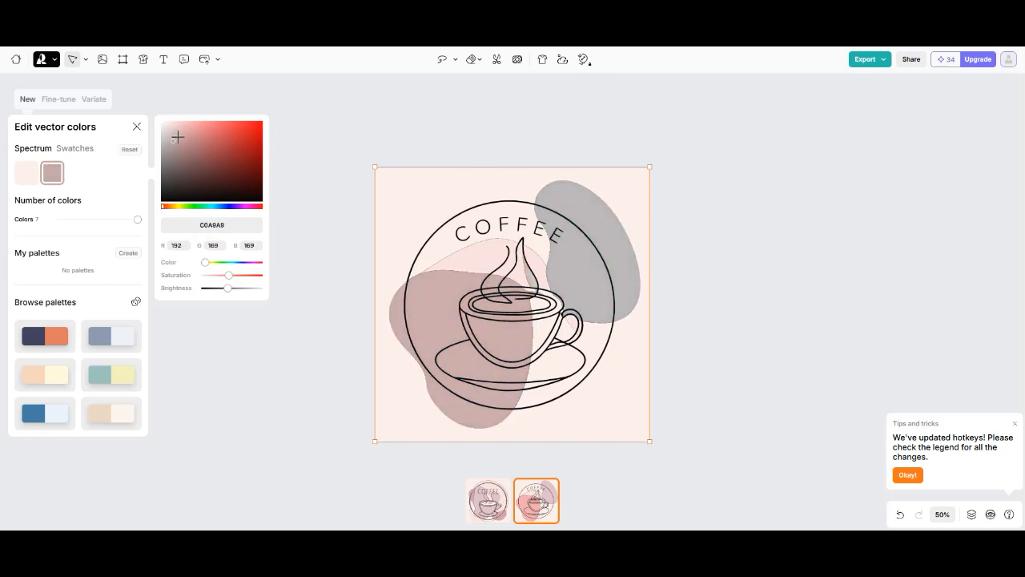
click(28, 172)
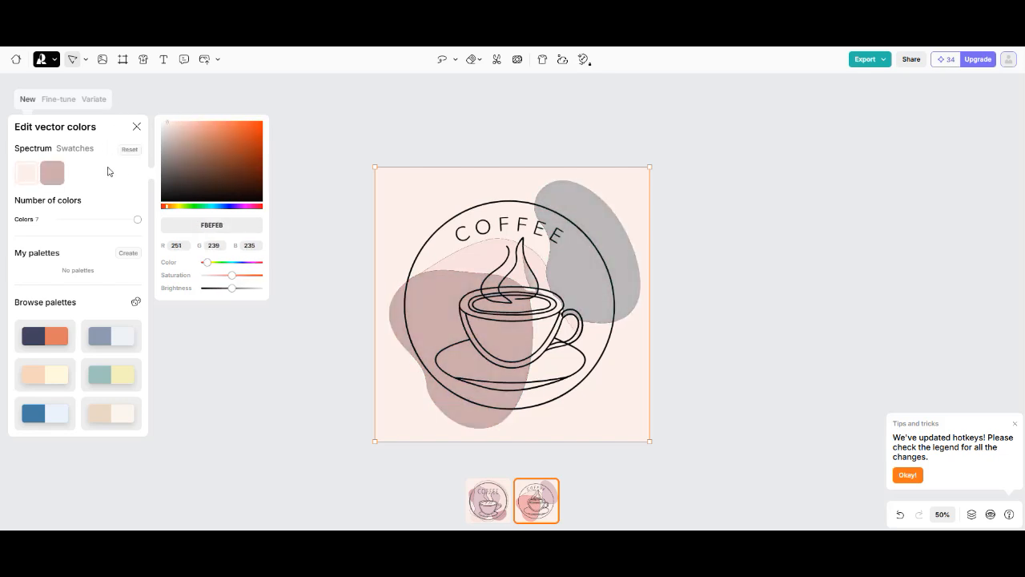
click(165, 133)
drag(166, 133, 161, 122)
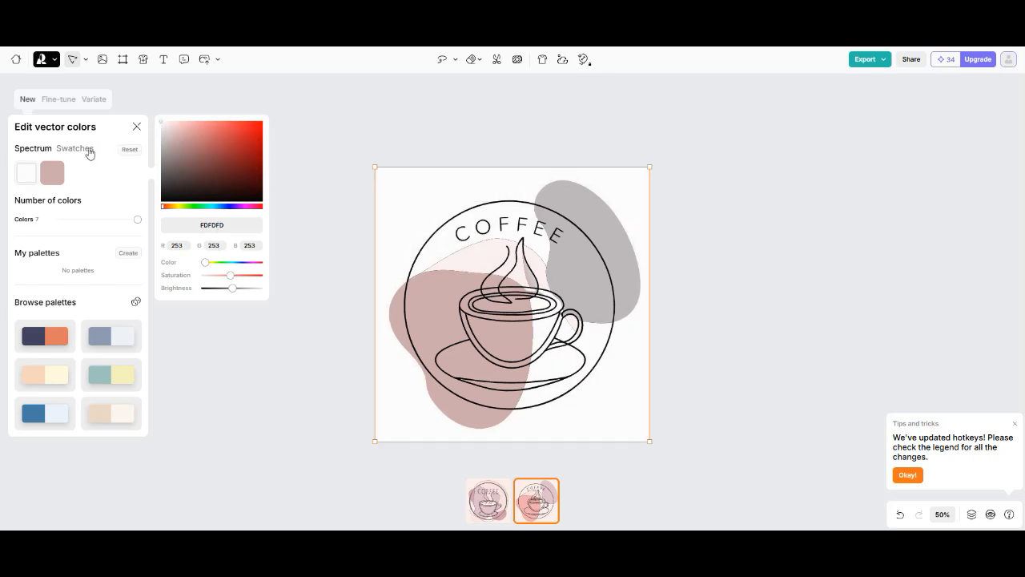
click(137, 126)
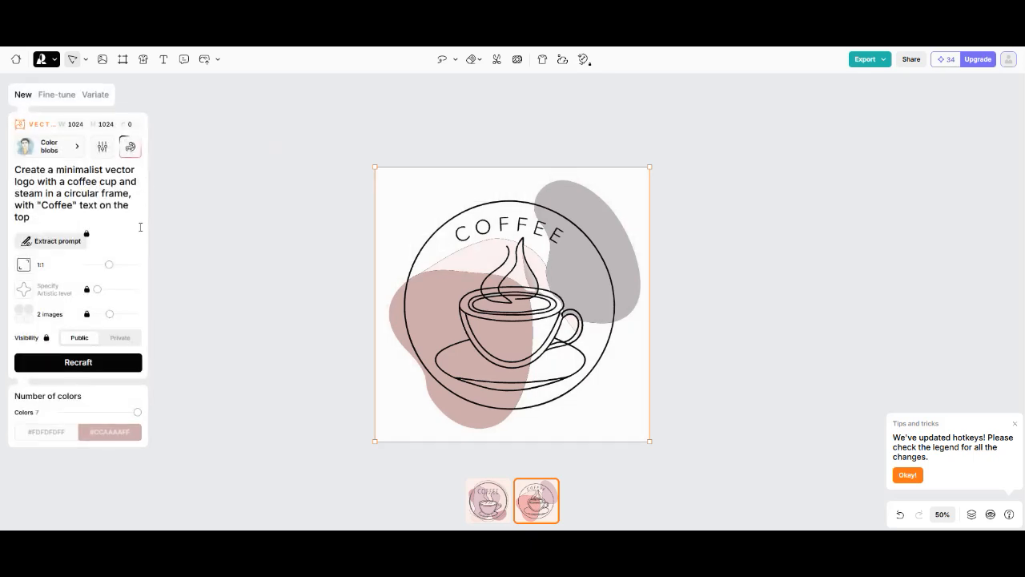
Remove the background from the coffee logo and export it as an SVG at 1024 × 1024.
click(498, 60)
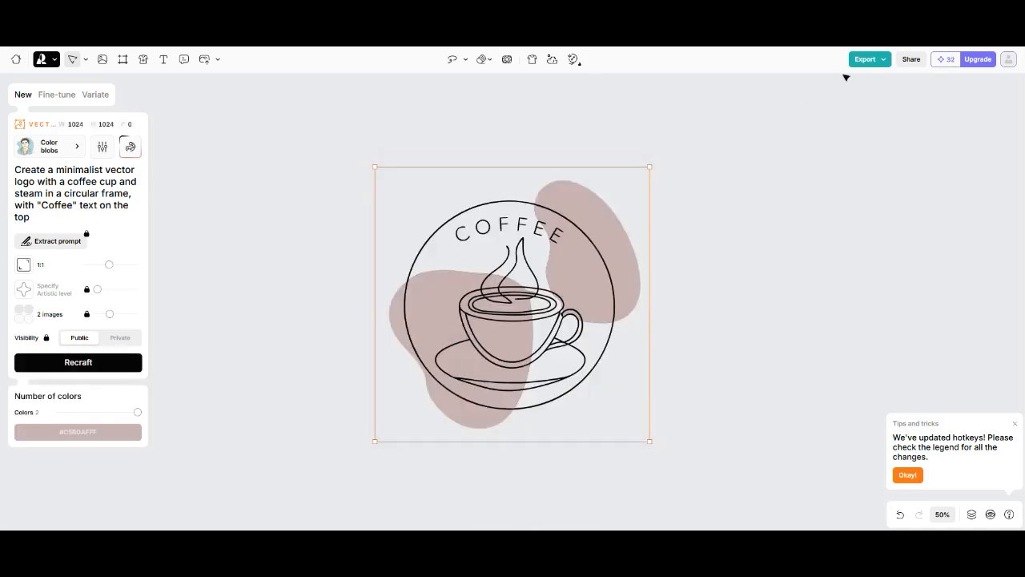
click(865, 59)
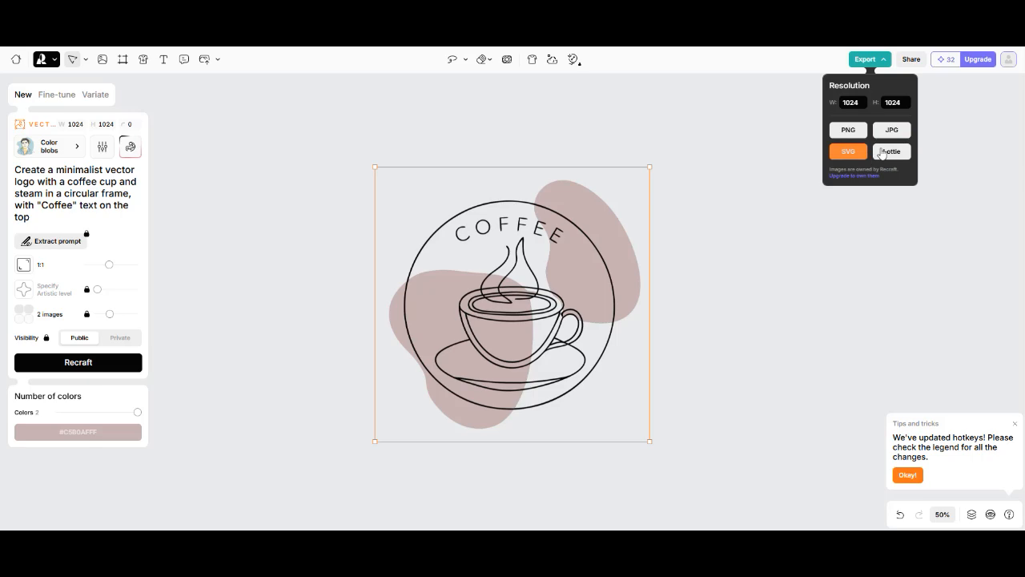
click(847, 151)
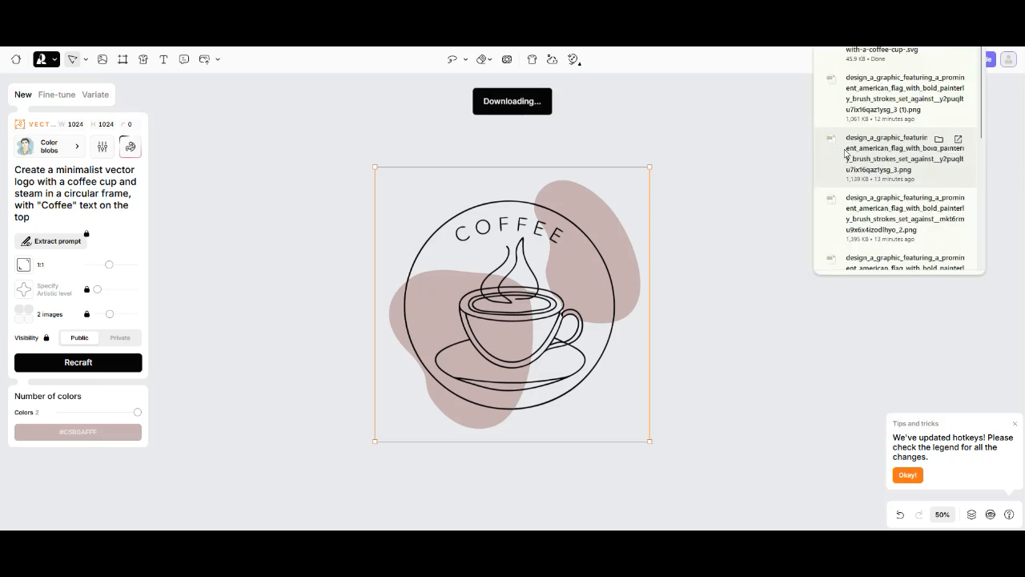
Open the downloaded SVG in the browser and zoom in and out to examine the logo's line quality.
click(879, 61)
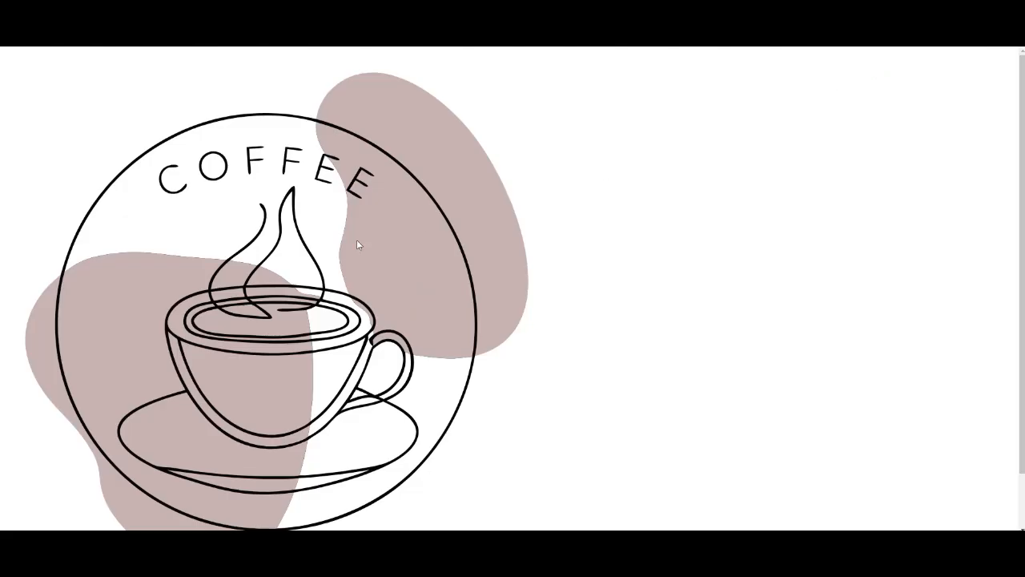
scroll(355, 240, down, 1)
scroll(354, 239, up, 8)
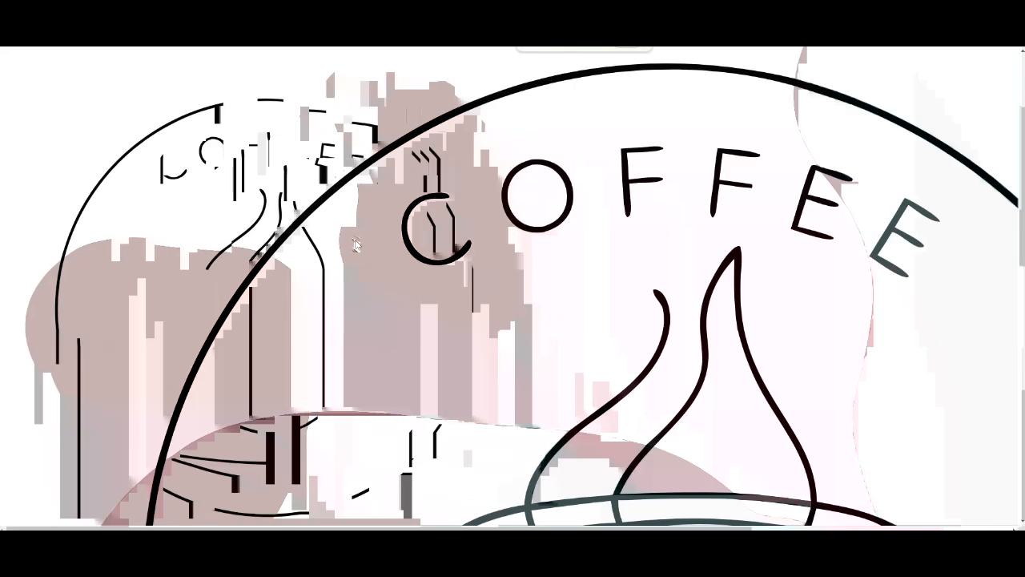
scroll(500, 263, down, 8)
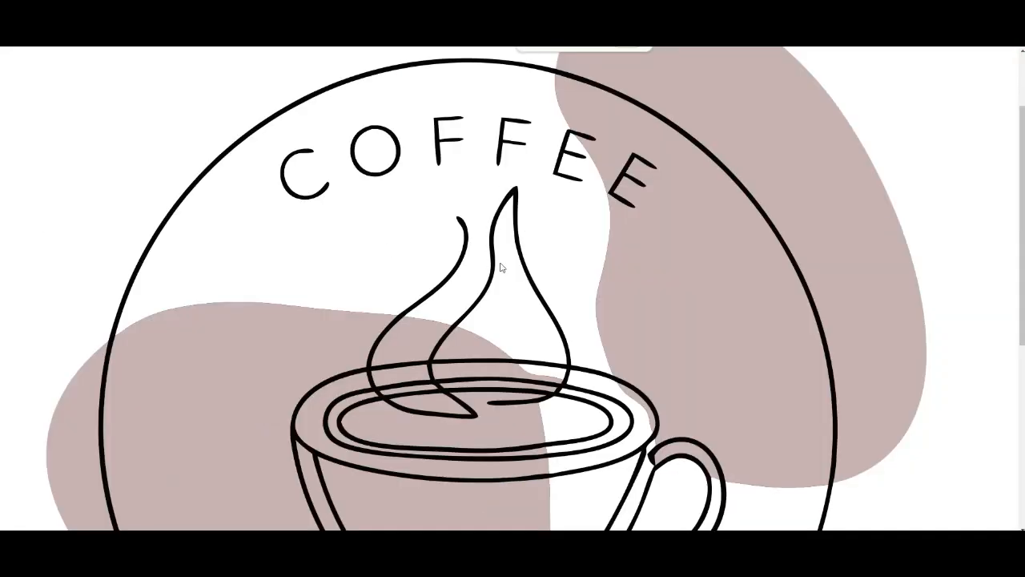
Back in Recraft, set the ratio to 3:4 and generate from the prompt "Generate a cute vector graphic of a cat wearing sunglasses for a T-shirt design".
scroll(397, 268, up, 1)
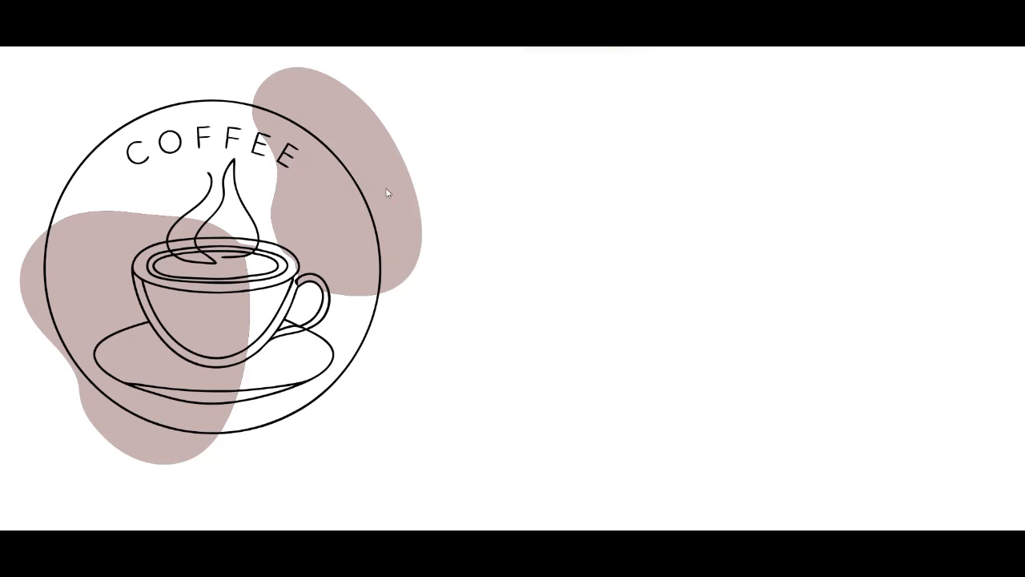
click(317, 45)
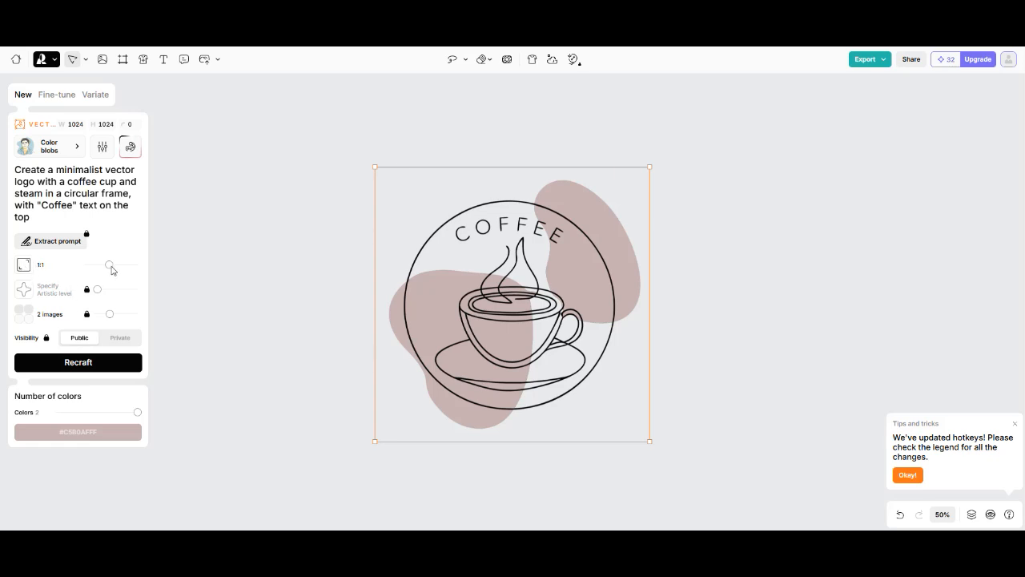
drag(111, 269, 118, 270)
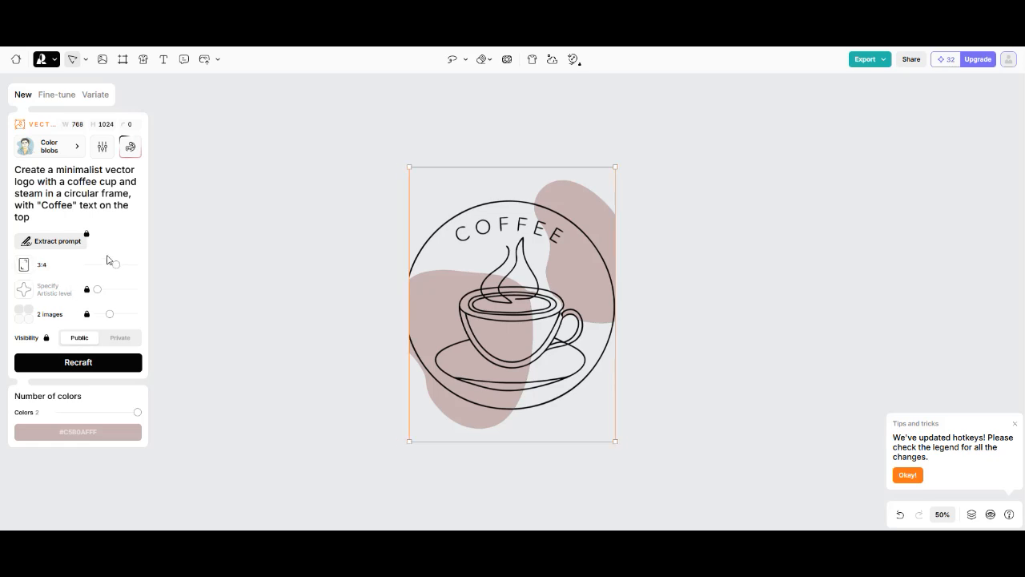
key(ctrl+a)
text(Generate a cute vector graphic of a cat wearing sunglasses for a T-shirt design)
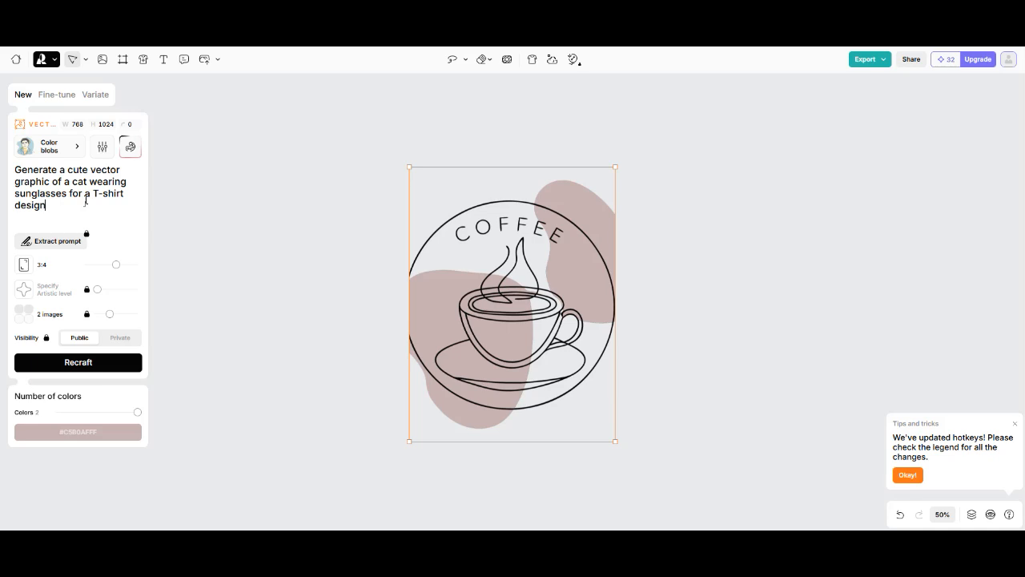
click(90, 360)
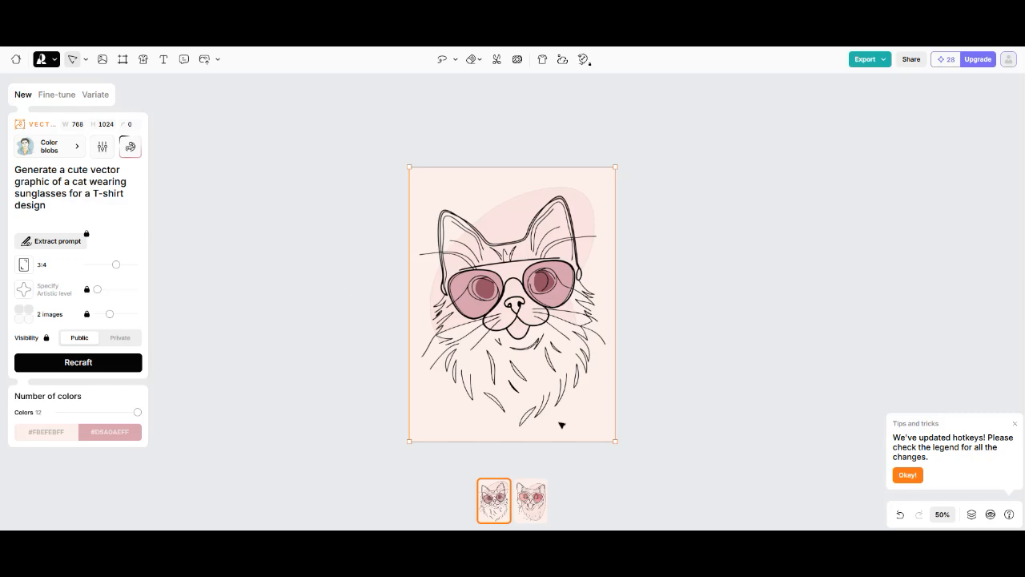
Compare the two line-drawn cat variants and change the image style from Color blobs to Vector art.
click(541, 501)
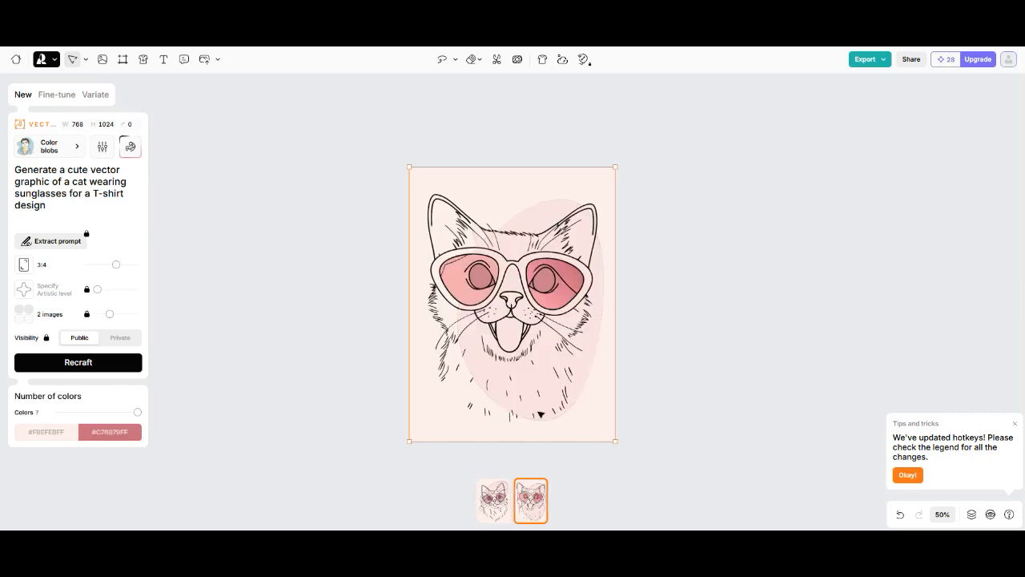
click(497, 504)
click(77, 144)
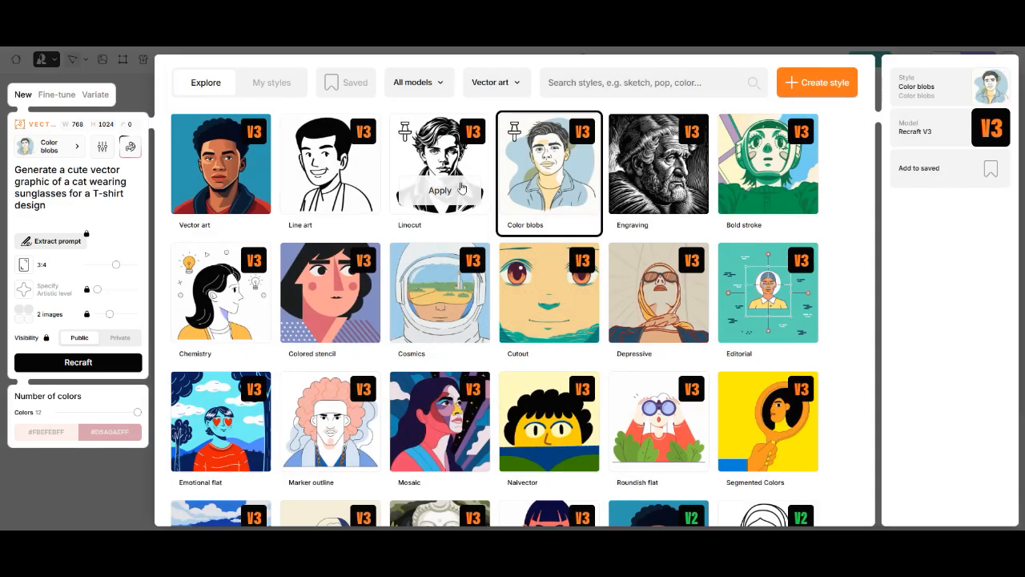
click(231, 189)
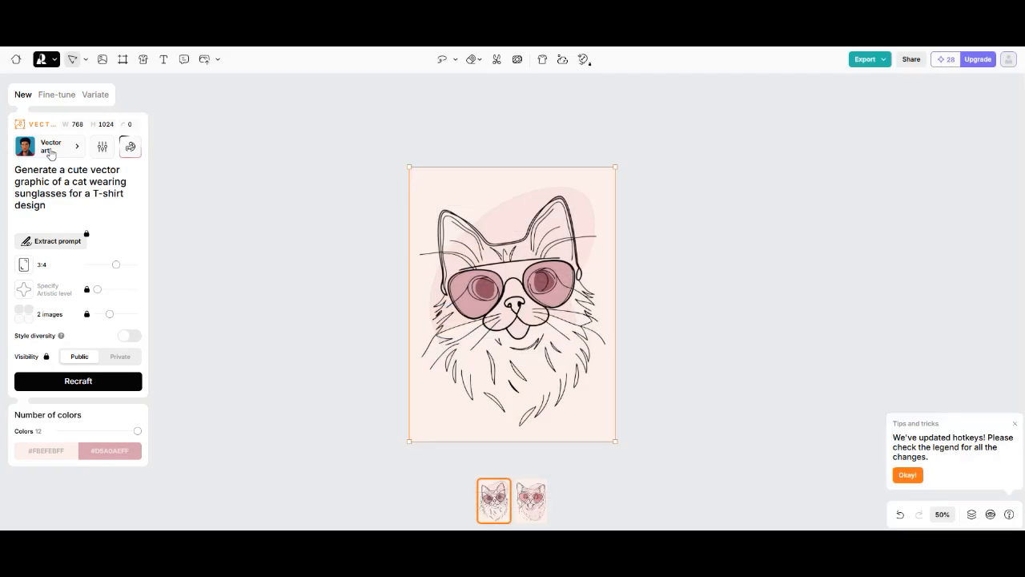
Apply the bright six-color blue-to-purple palette, set its background to FFFFFF, add black 000000 and regenerate the cat graphic.
click(131, 150)
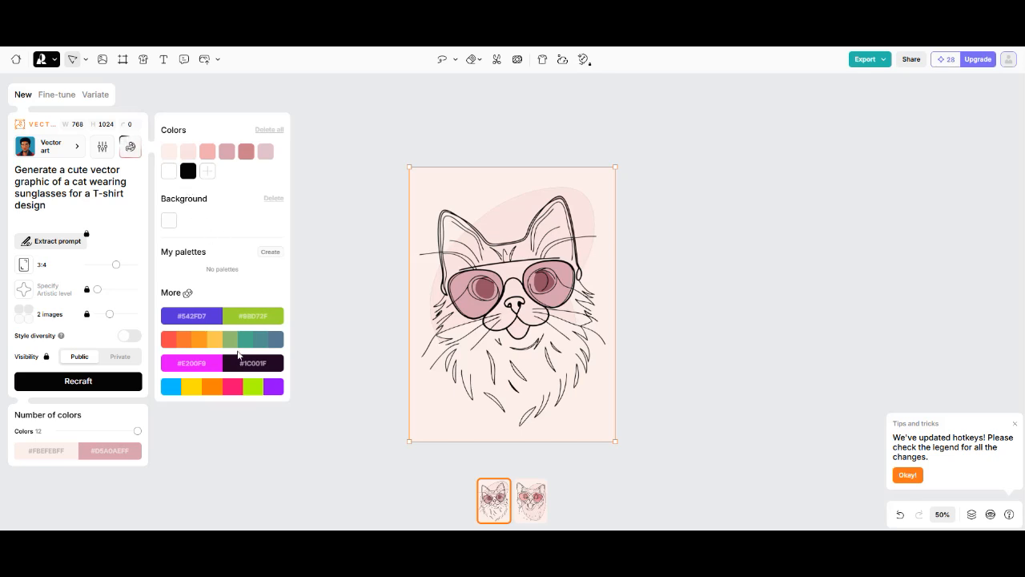
click(220, 398)
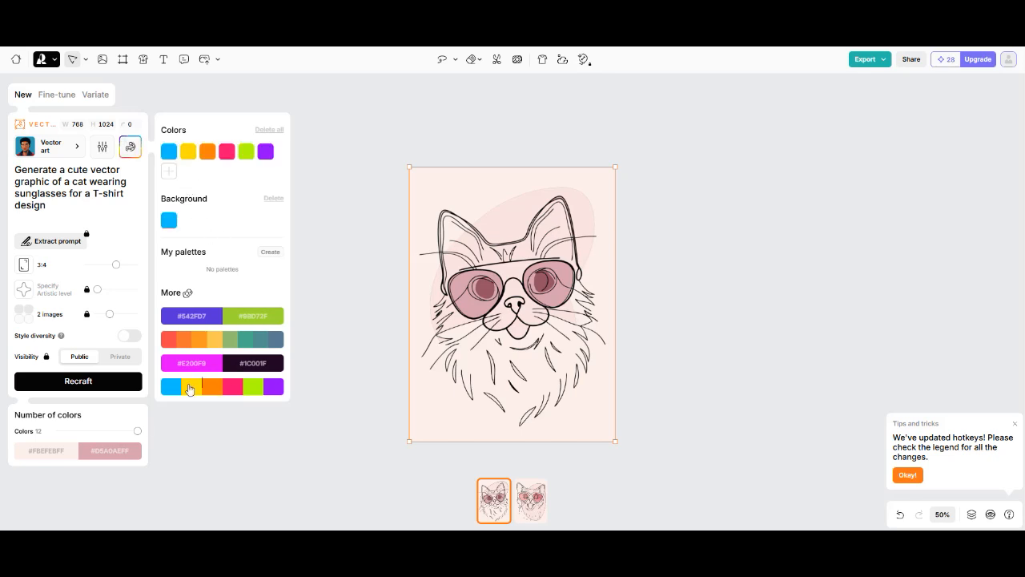
click(171, 222)
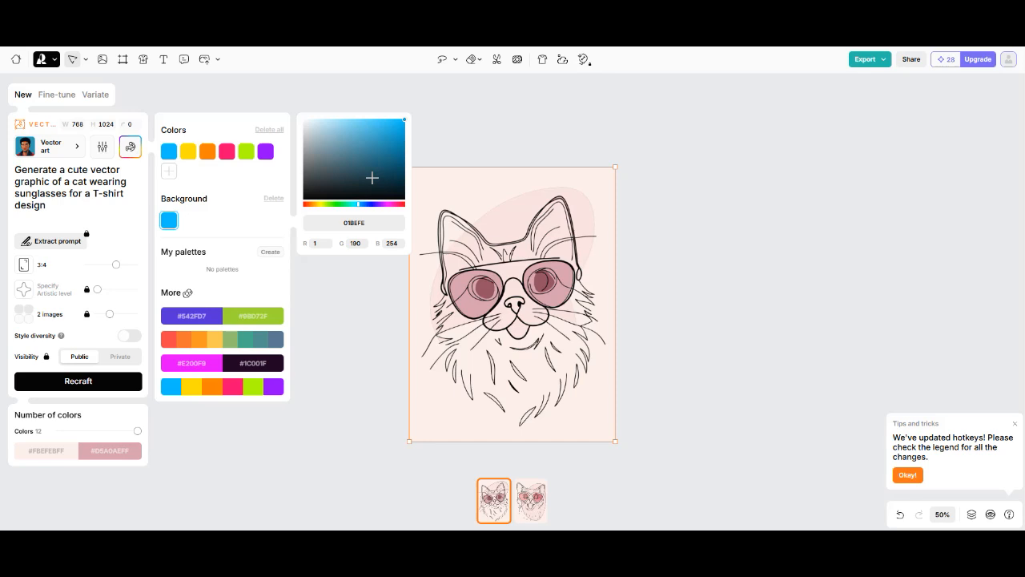
drag(403, 116, 297, 118)
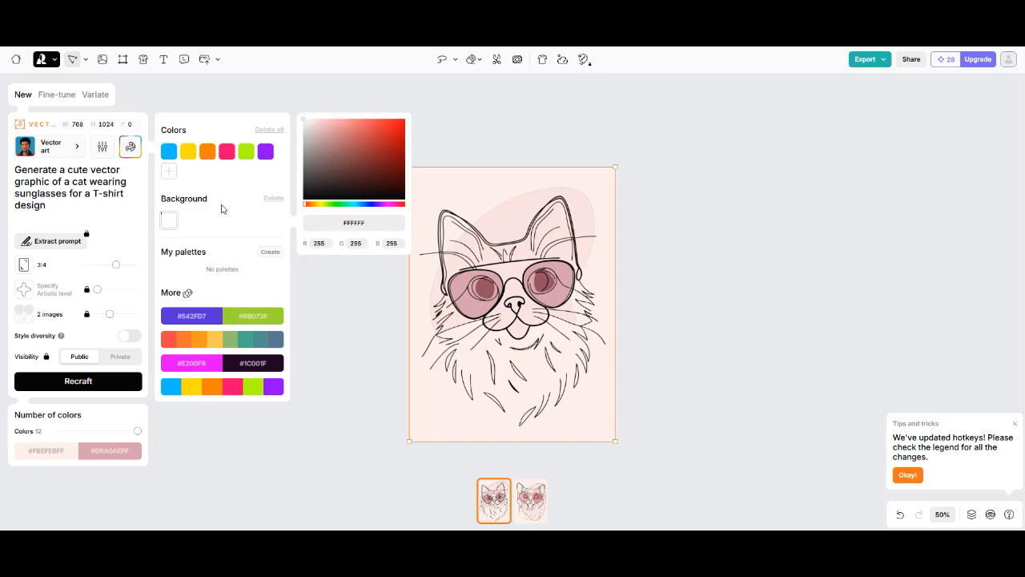
click(173, 176)
drag(302, 118, 303, 199)
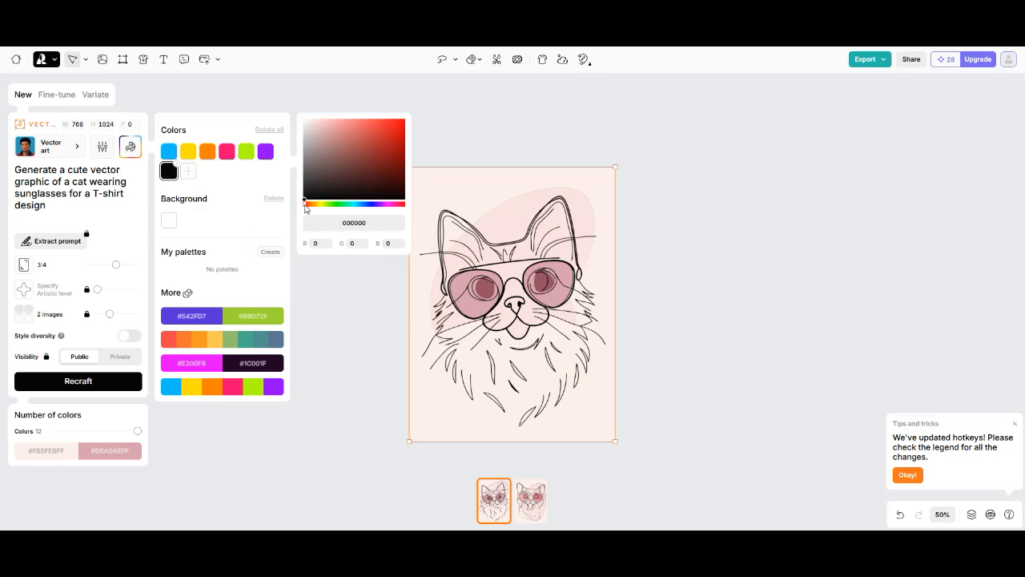
click(91, 380)
click(91, 381)
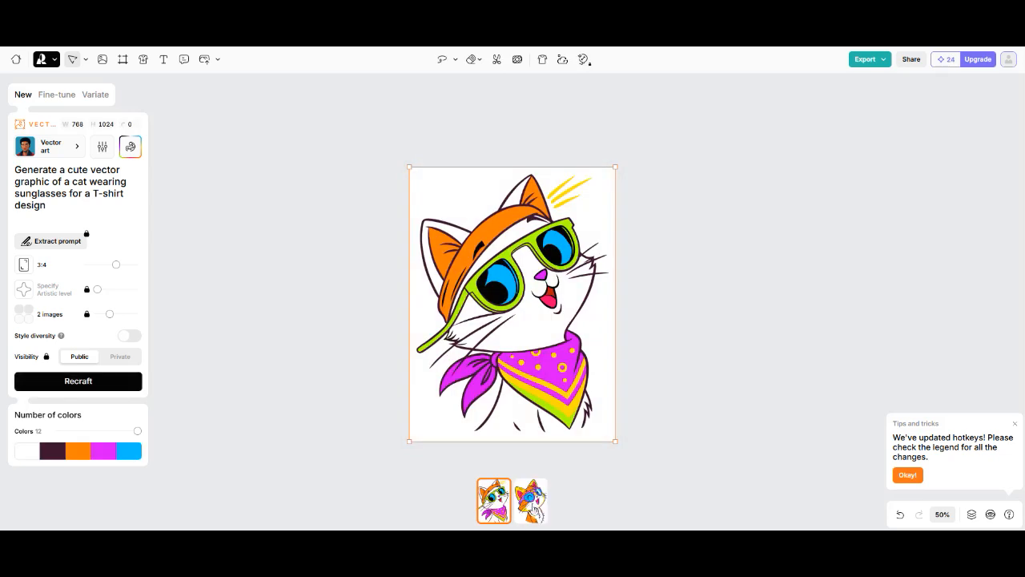
Compare the two colorful cat variants and return to the first one with the bandana.
click(533, 503)
click(508, 506)
click(543, 507)
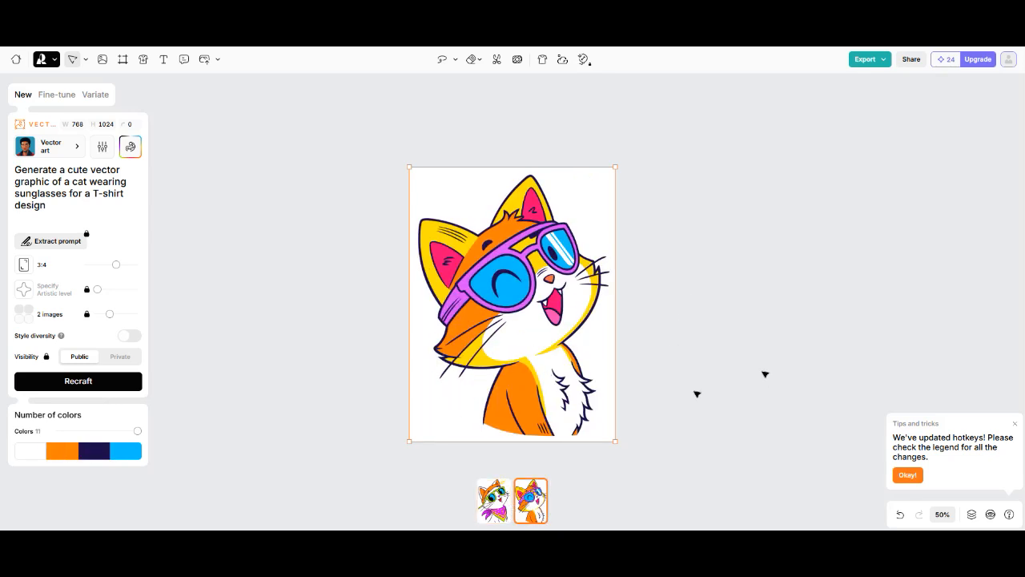
click(496, 501)
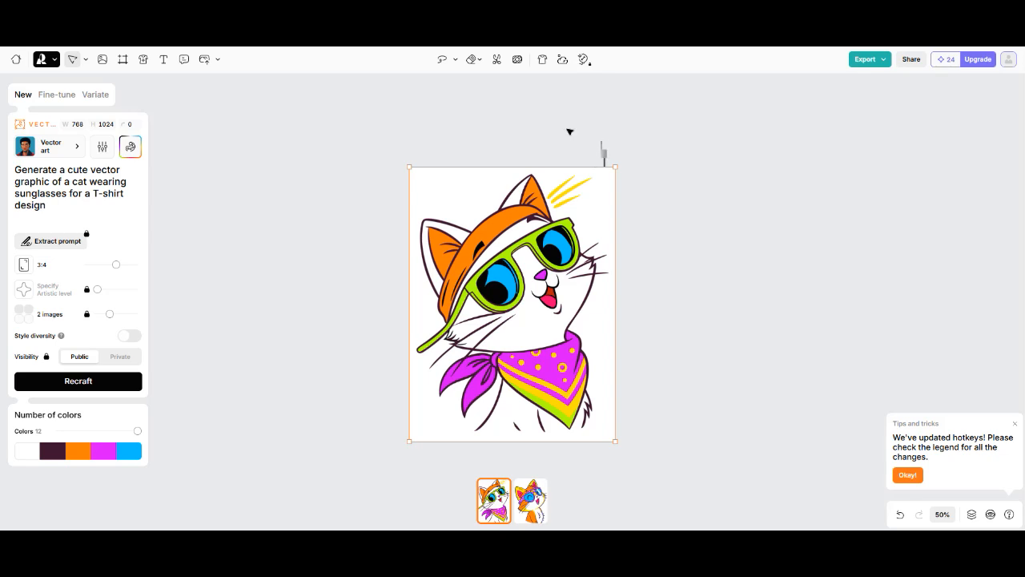
Add a 1:1 mockup and generate it from the prompt "woman standing in front of a camera wearing white clean t-shirt".
click(143, 64)
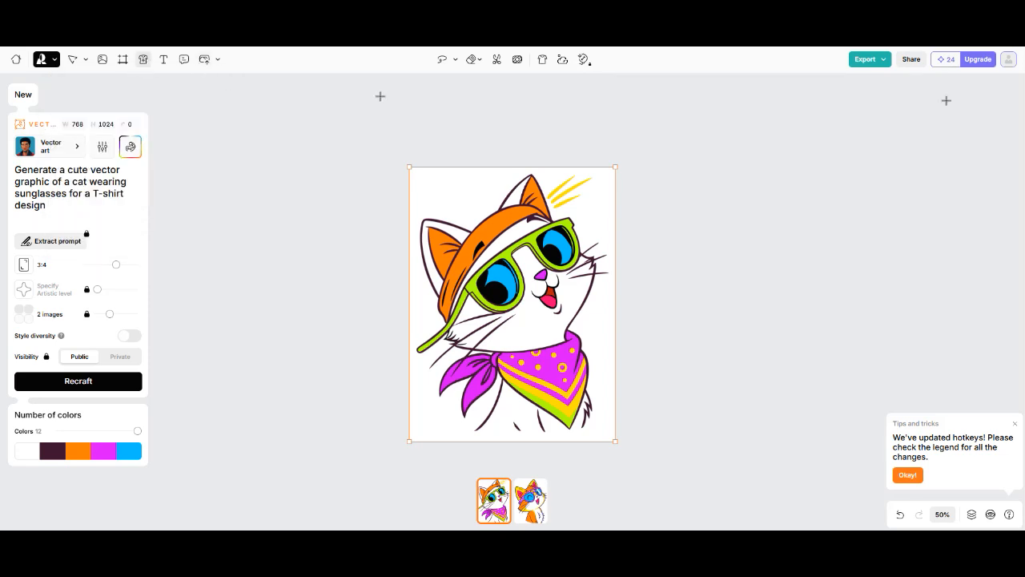
click(181, 166)
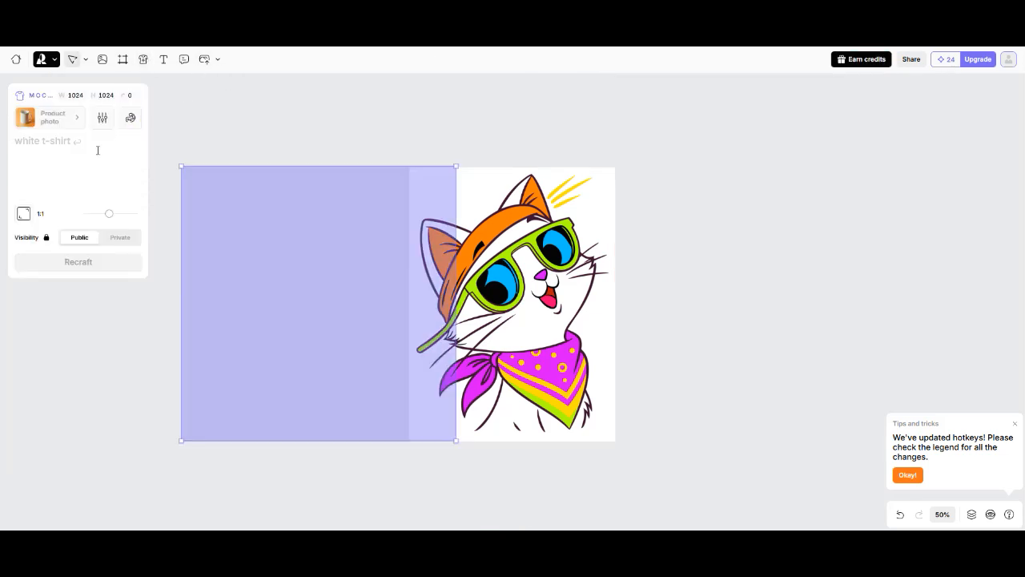
text(whit)
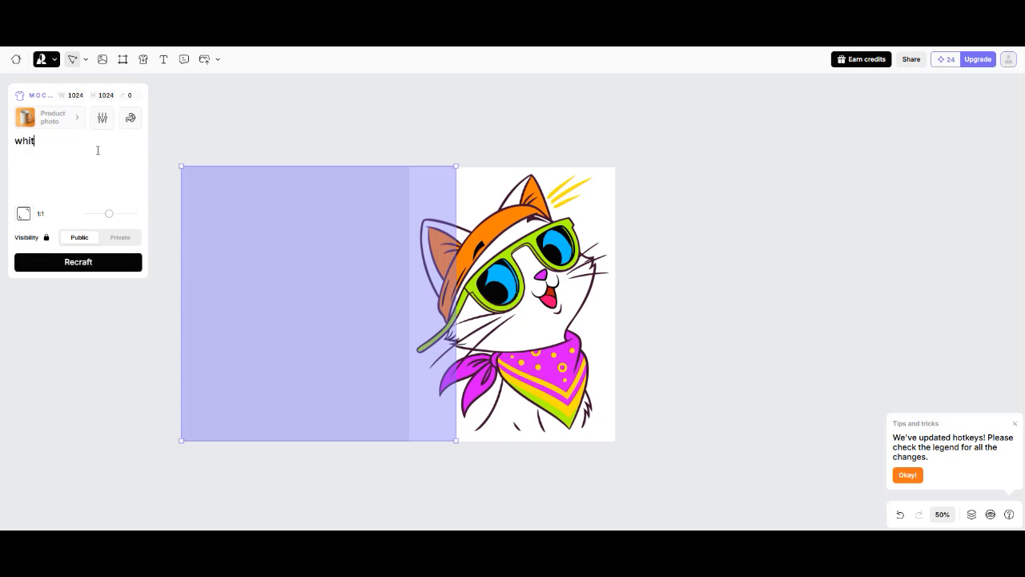
text(e t-shirt)
key(Return)
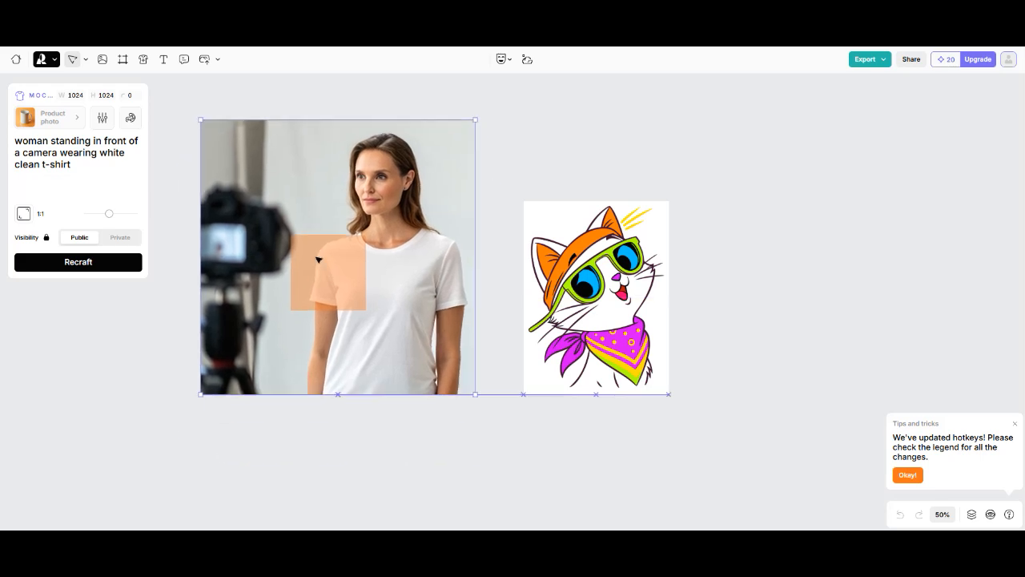
Position the orange placeholder on the T-shirt's chest and place the cat graphic over it at about 212 × 283.
click(331, 282)
drag(332, 281, 390, 295)
drag(411, 334, 399, 309)
drag(614, 302, 404, 314)
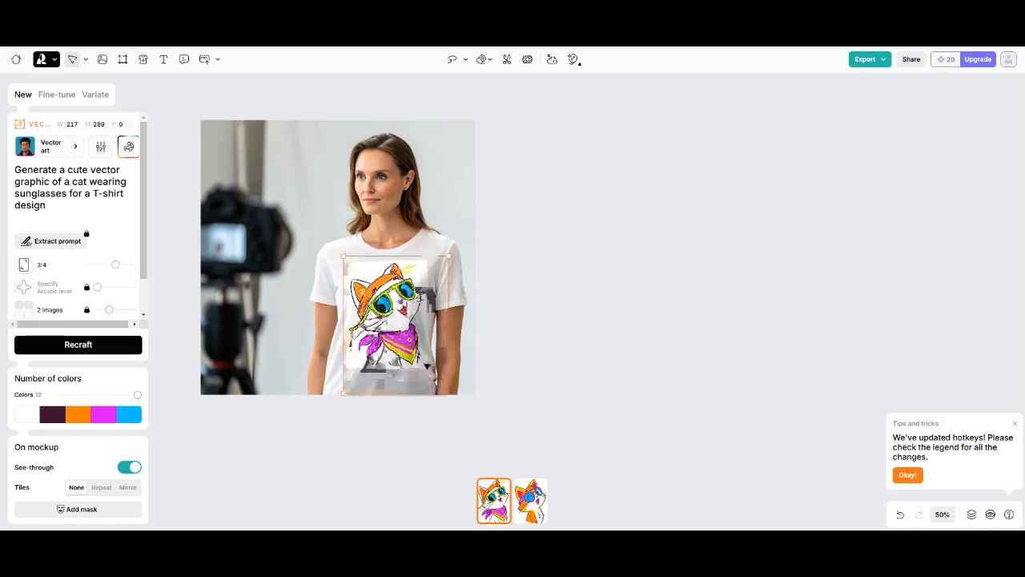
click(534, 268)
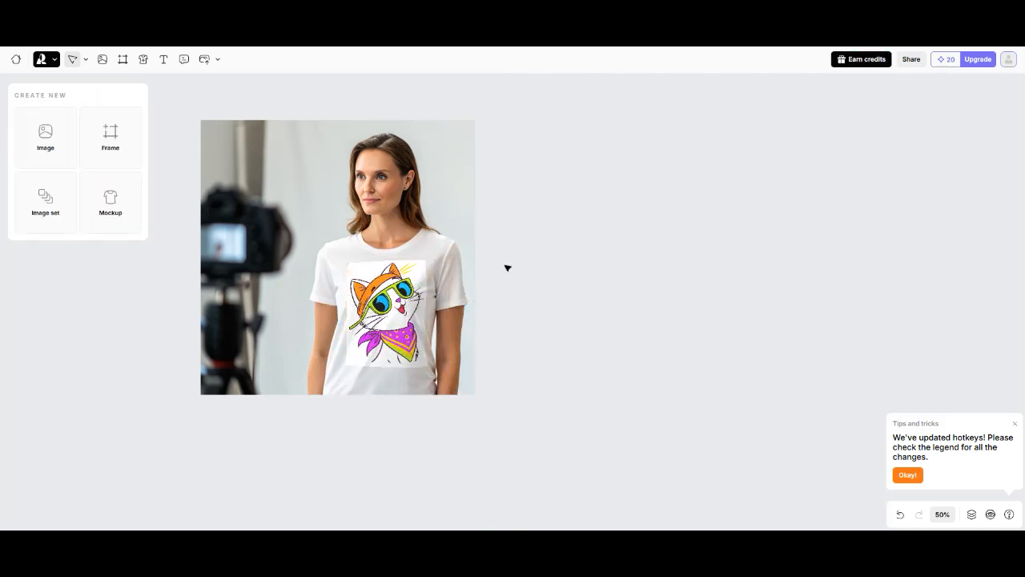
Remove the white background from the cat graphic on the T-shirt.
click(423, 264)
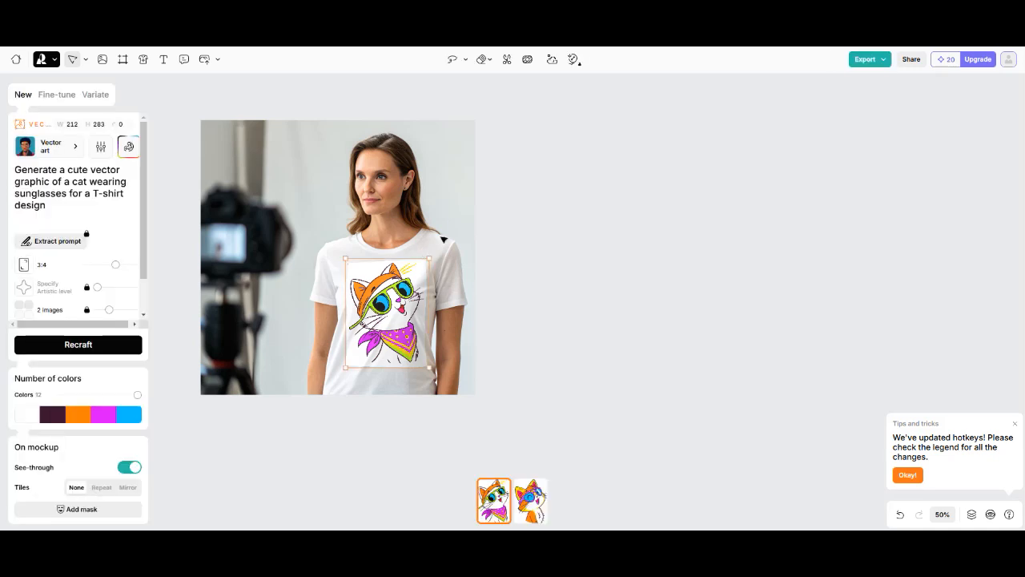
click(506, 59)
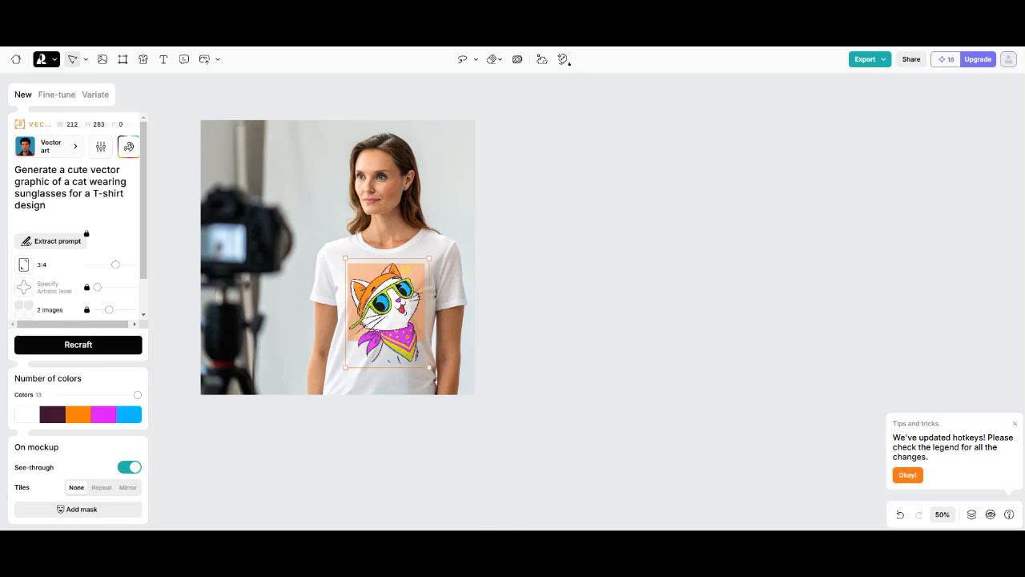
click(530, 284)
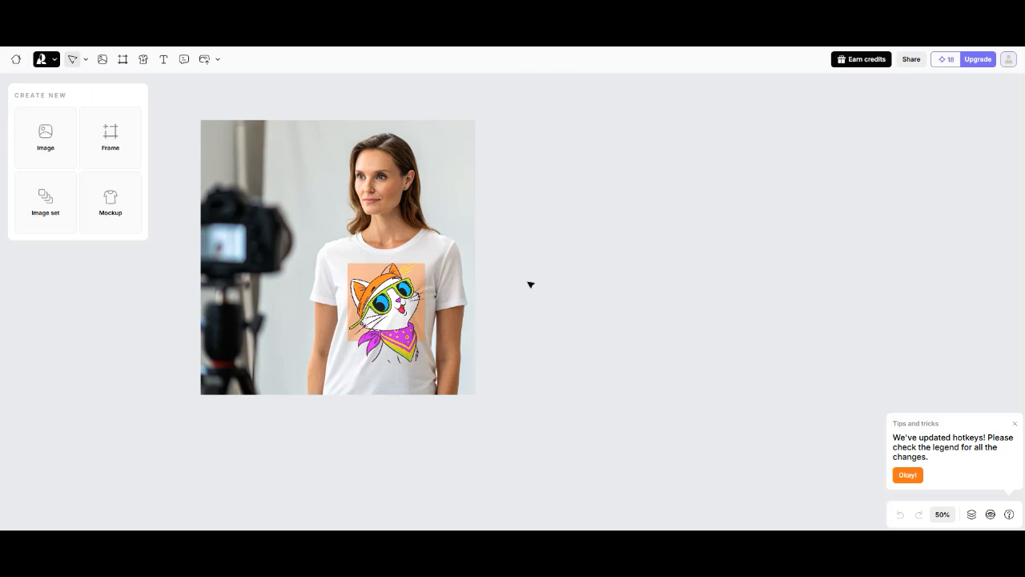
Delete the orange placeholder behind the cat and reposition the cat graphic on the T-shirt's chest.
click(390, 300)
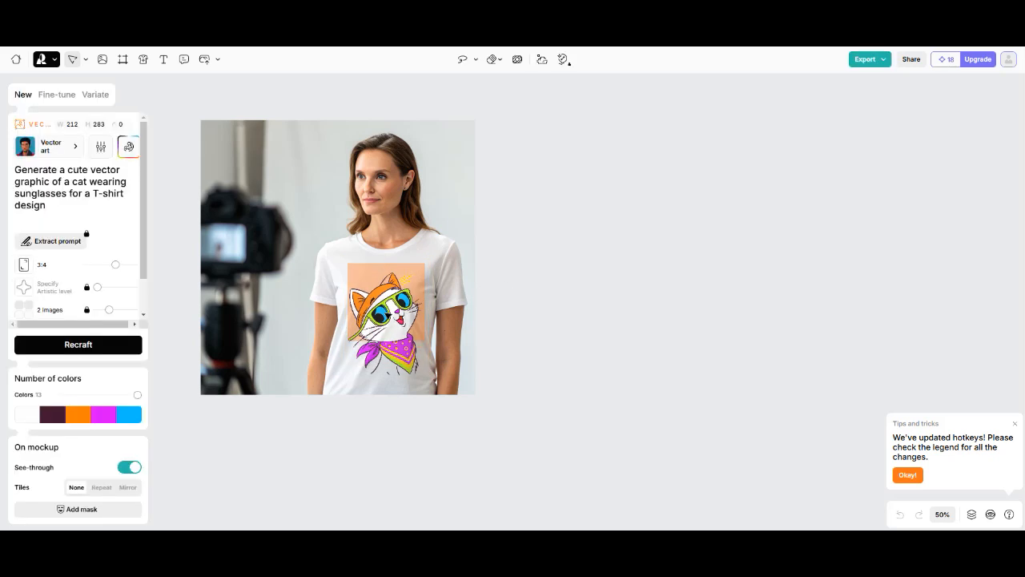
click(365, 265)
key(Delete)
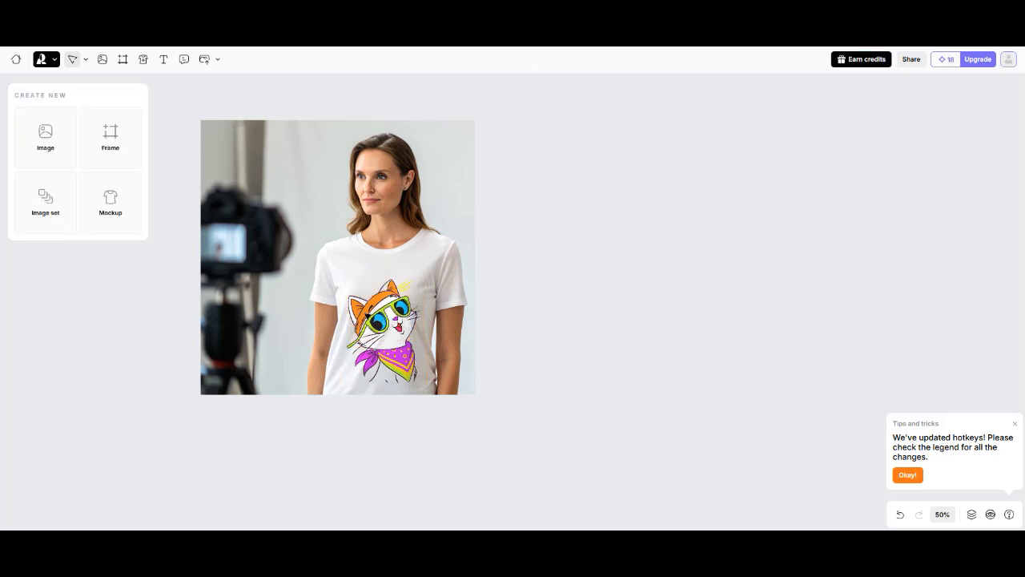
drag(365, 304, 365, 298)
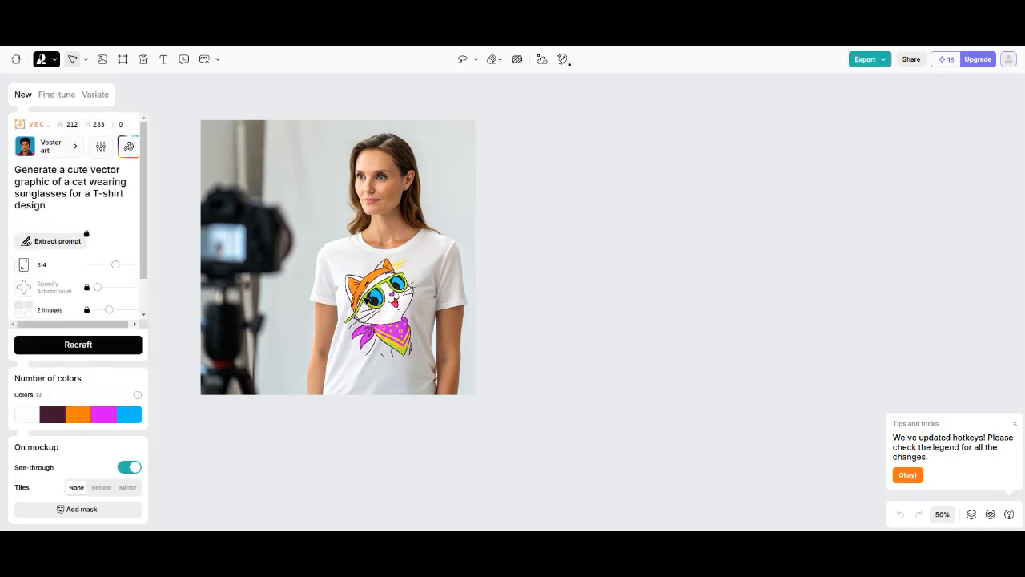
click(599, 297)
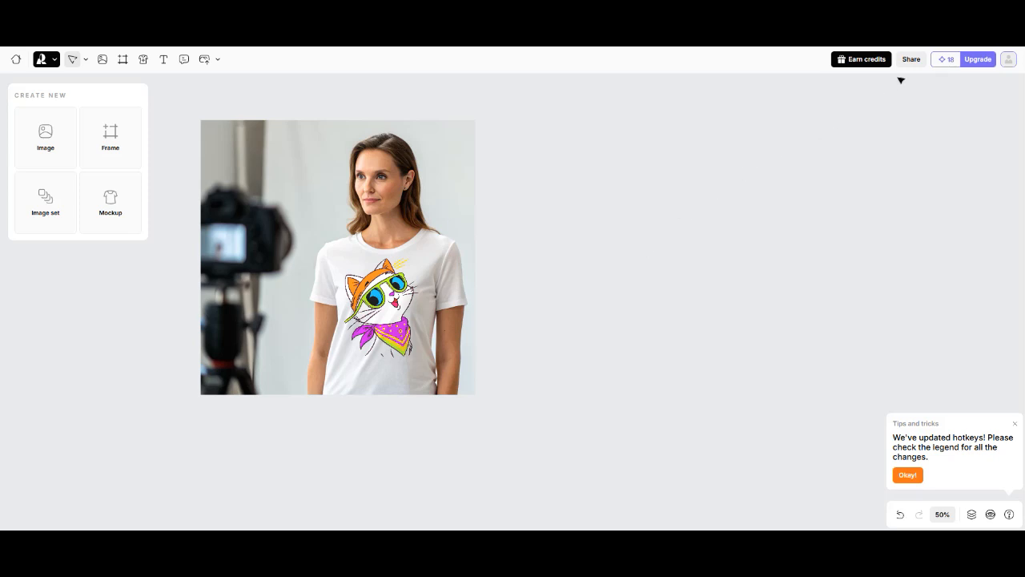
Generate a new Pictogram-style image from the prompt "Create a vector icon set for a fitness app with dumbbells, a heart, and a stopwatch".
click(46, 134)
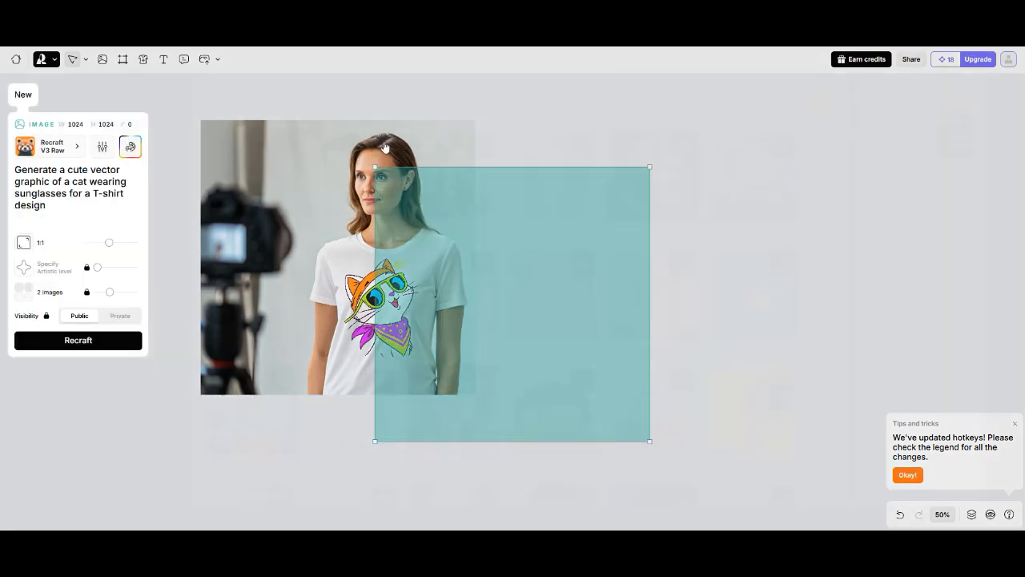
click(32, 146)
click(490, 80)
click(490, 253)
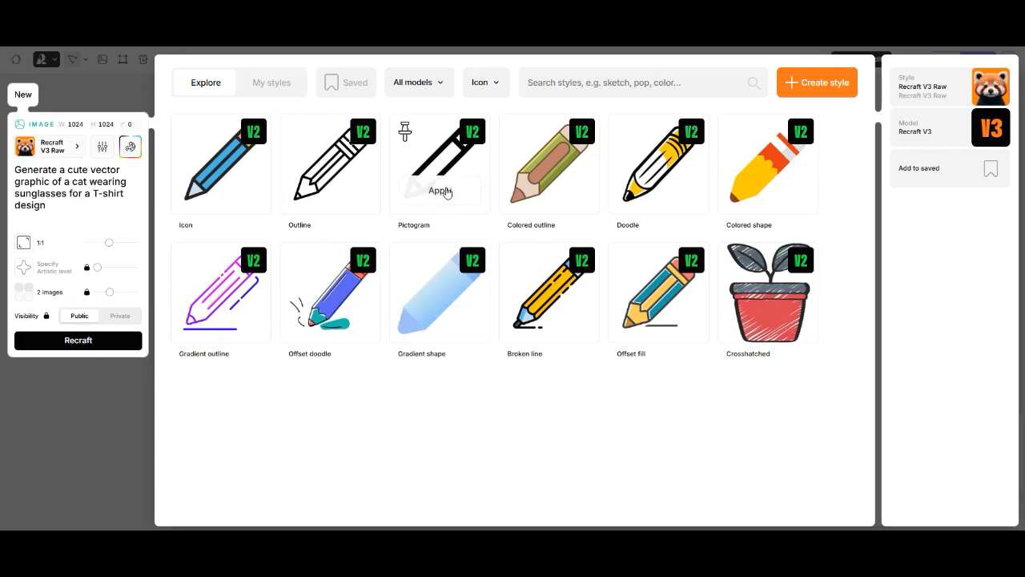
click(441, 196)
key(ctrl+a)
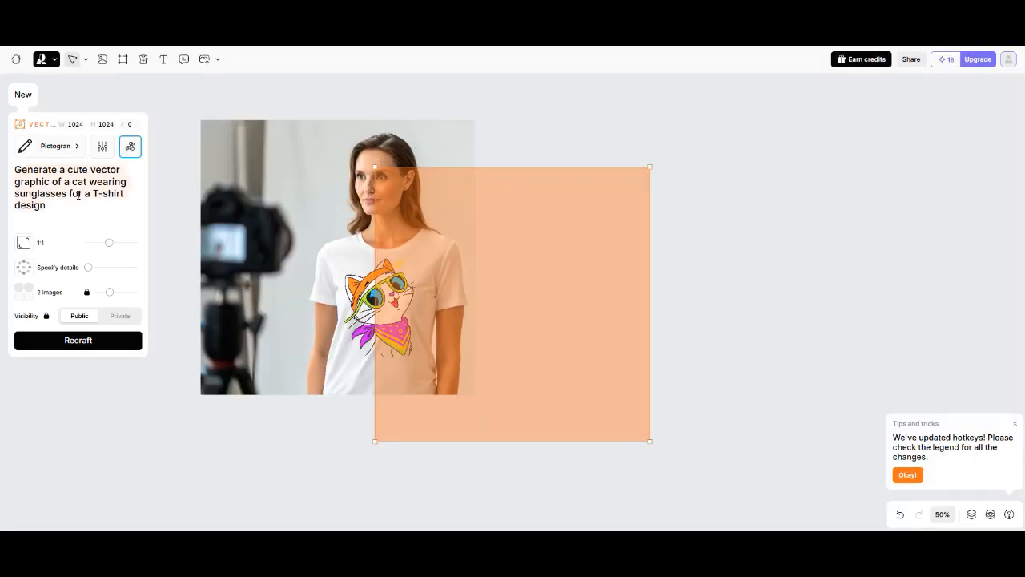
text(Create a vector icon set for a fitness app with dumbbells, a heart, and a stopwatch)
click(90, 340)
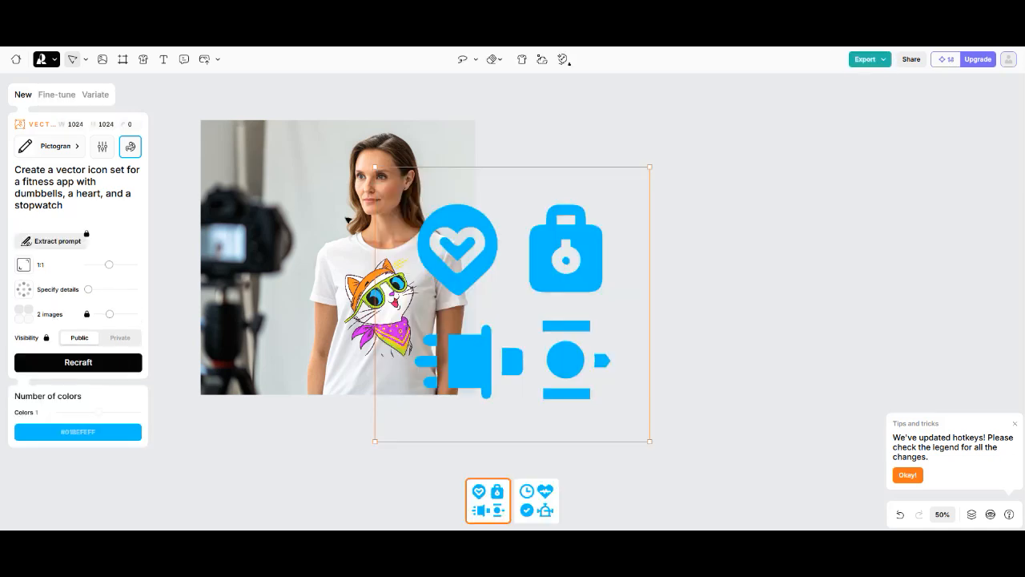
Move the fitness icon set directly to the right of the T-shirt mockup and switch it to the second variant.
drag(526, 229, 629, 178)
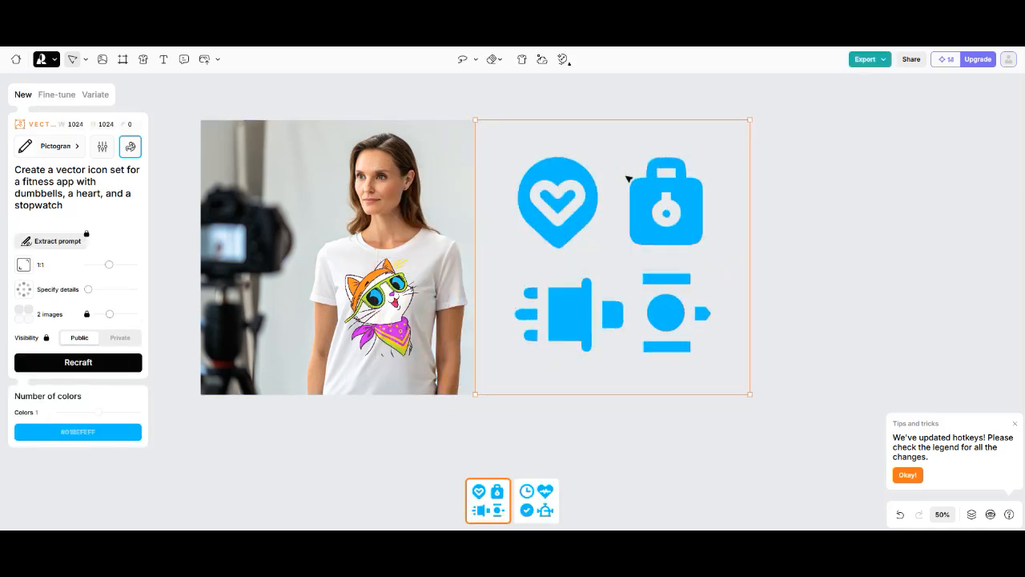
click(548, 494)
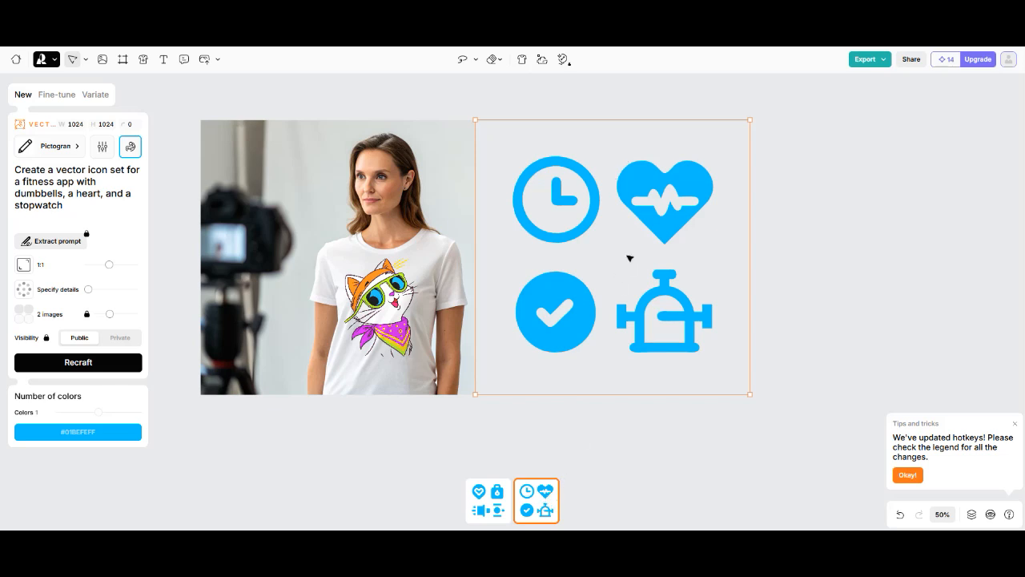
Shift the fitness icon set slightly away from the T-shirt mockup and recolor it to black (000000).
drag(630, 258, 649, 271)
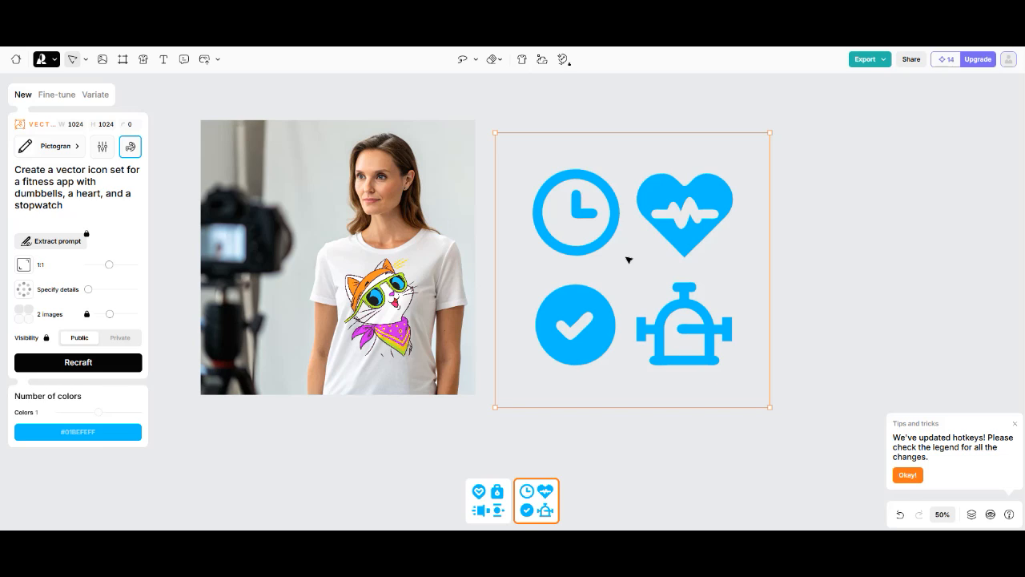
click(102, 434)
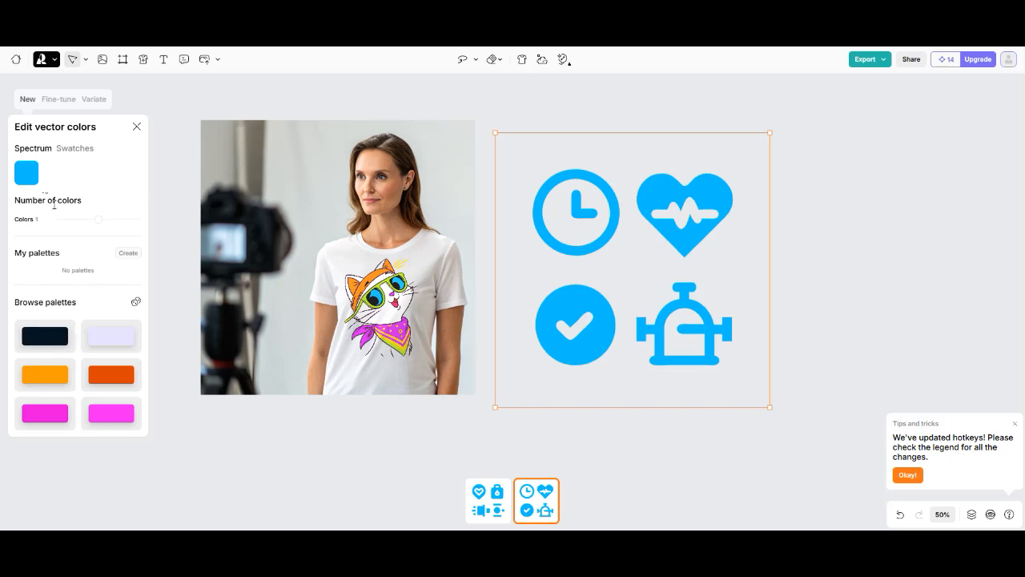
click(29, 174)
drag(168, 134, 212, 166)
drag(166, 133, 159, 200)
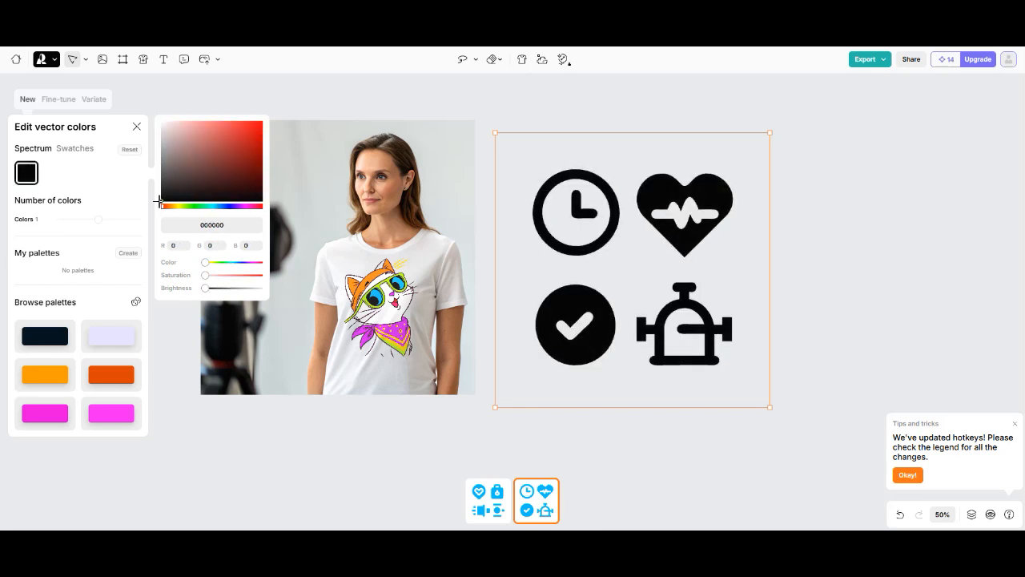
click(137, 126)
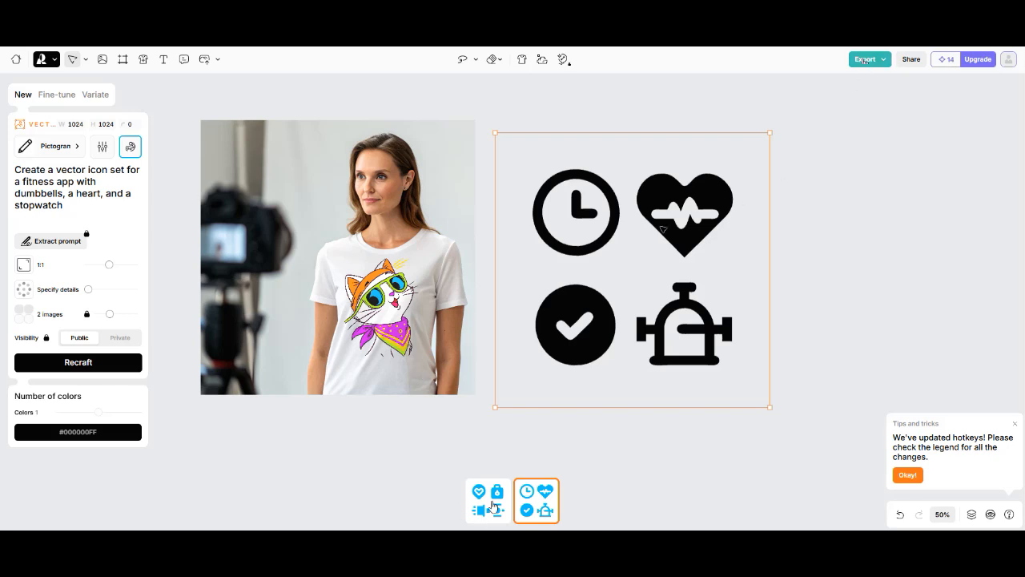
Switch to Fine-tune mode and import the file create-a-minimalist-vector-logo-with-a-coffee-cup- onto the canvas.
click(71, 98)
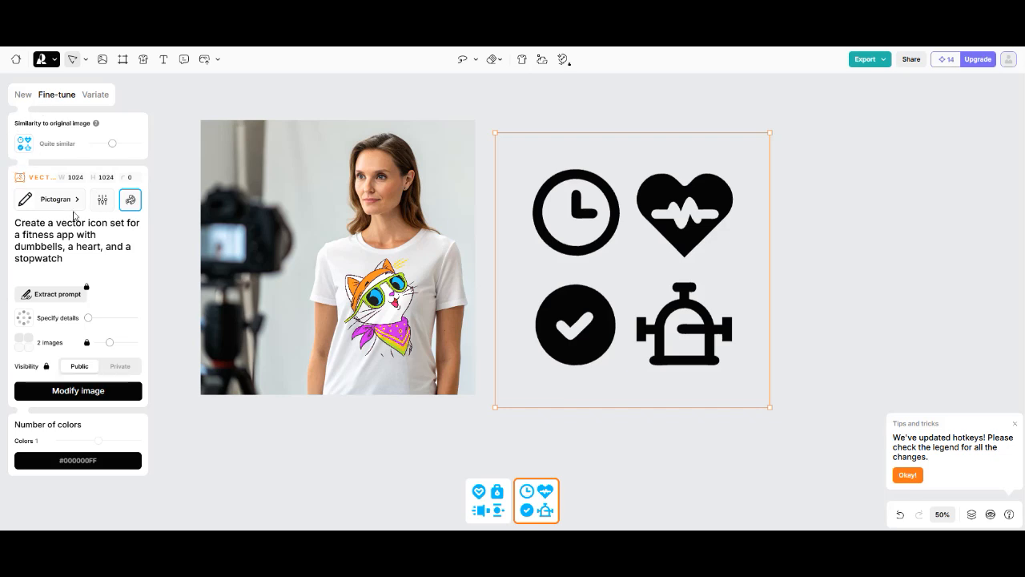
click(96, 94)
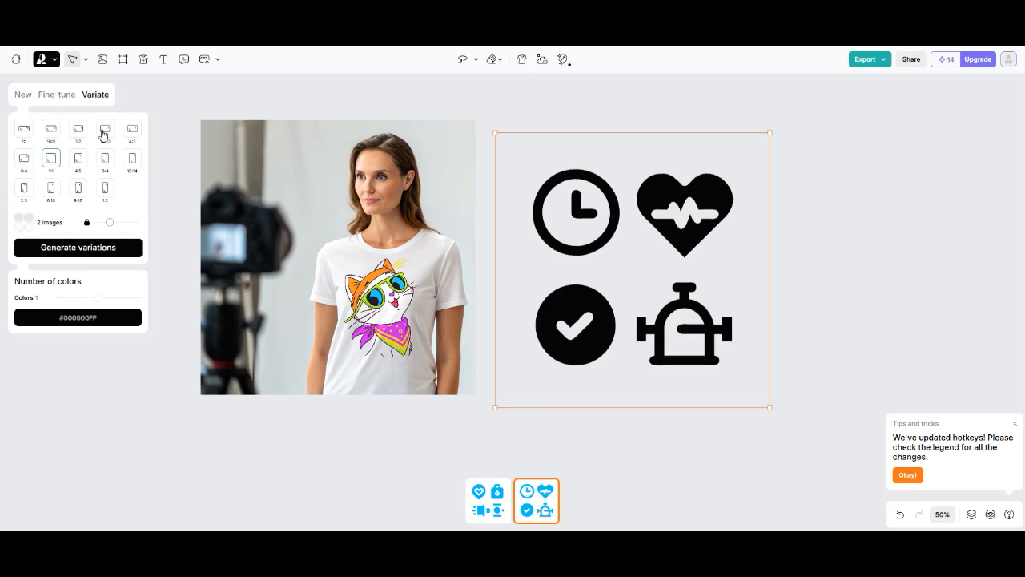
click(57, 96)
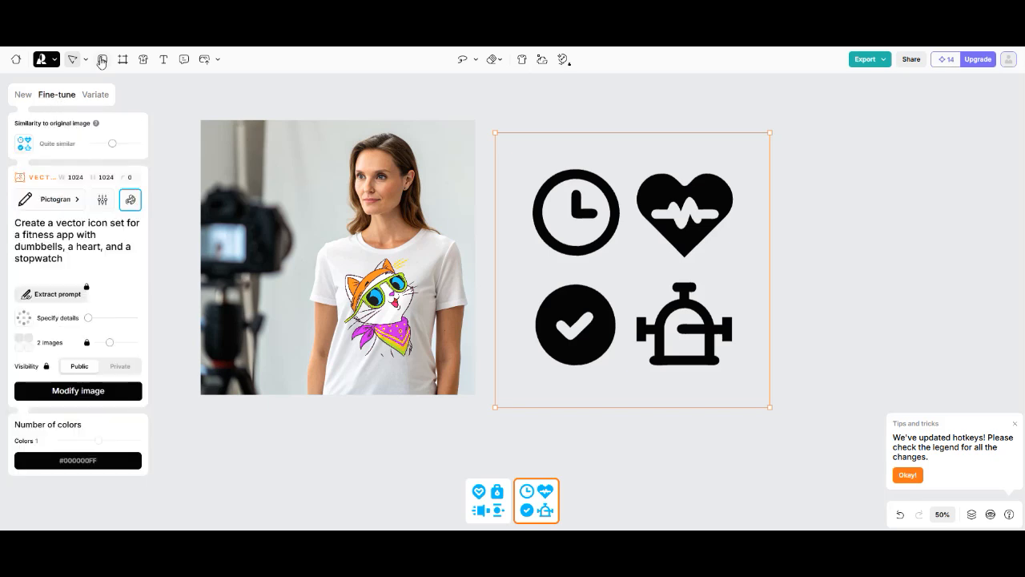
click(209, 62)
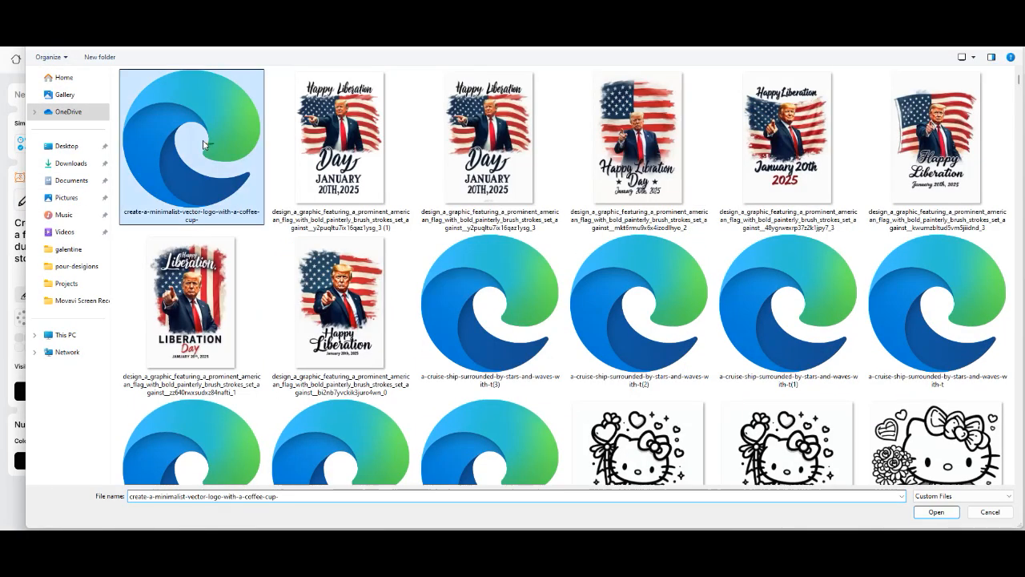
double_click(202, 144)
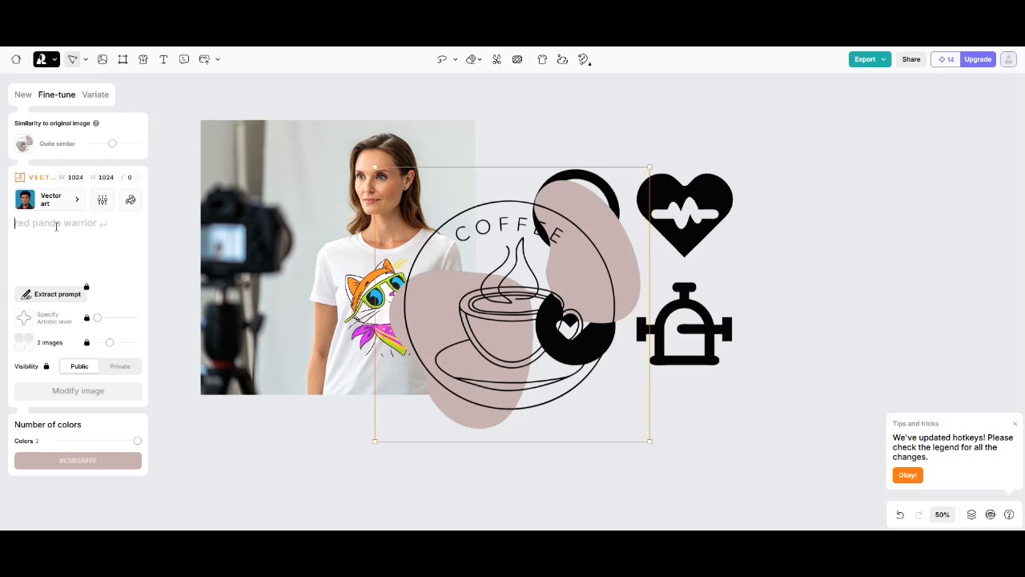
Fine-tune the coffee logo with the prompt "icon for a coffee shop", compare both variants and return to the original.
text(icon for a coffee shop)
key(Return)
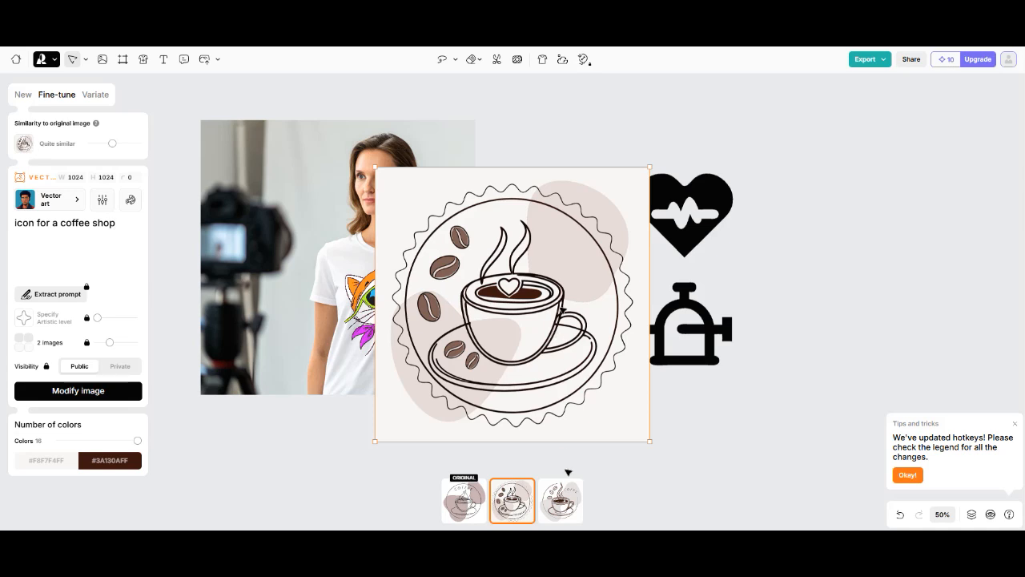
click(564, 501)
click(517, 505)
click(470, 500)
Shrink the fitness icon set and move it well clear of the other images, placing the coffee logo beside the T-shirt mockup.
drag(462, 246, 547, 259)
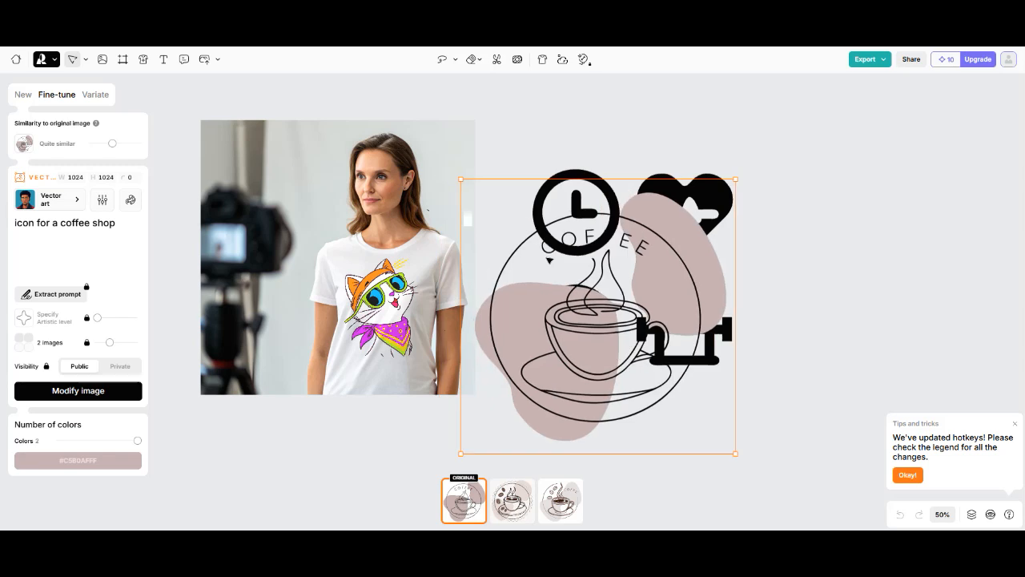
click(715, 176)
mouse_move(723, 184)
mouse_down()
mouse_move(755, 184)
mouse_move(736, 184)
mouse_up()
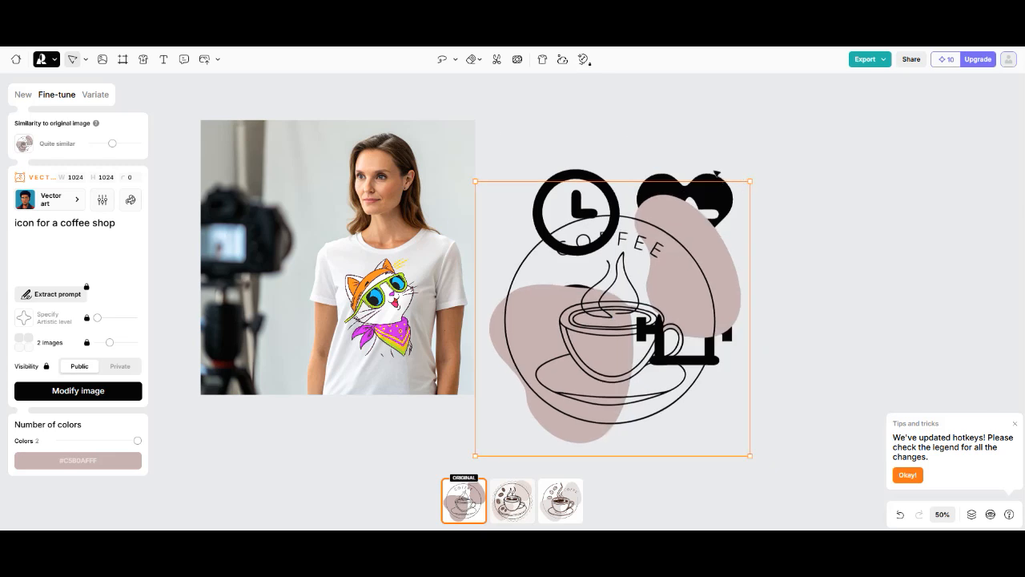
click(715, 173)
drag(507, 138, 833, 222)
drag(927, 223, 928, 274)
drag(929, 331, 932, 178)
drag(645, 325, 661, 222)
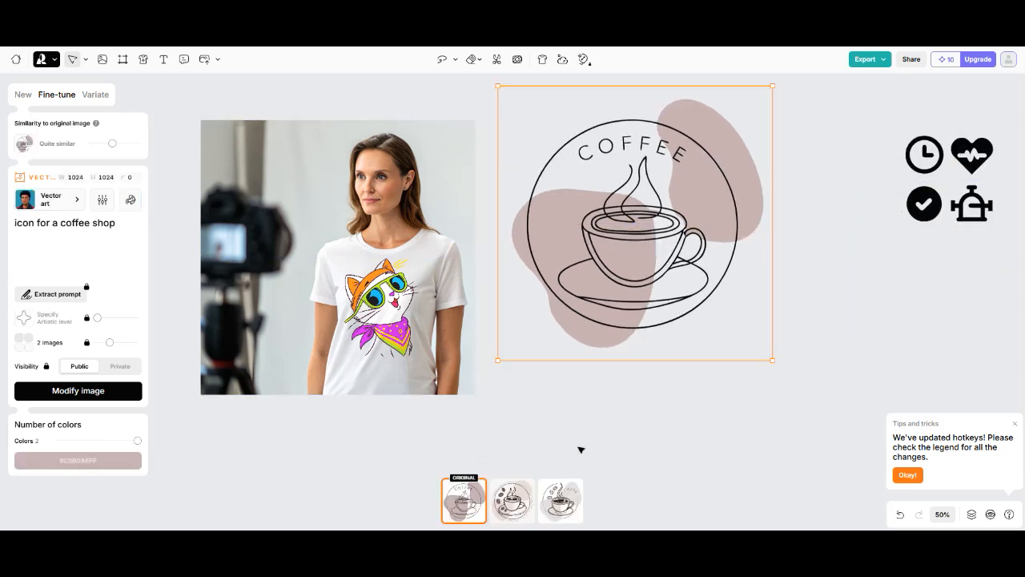
Select the second coffee logo variant and fine-tune it with the prompt "menu icon for a coffee shop - espresso coffee".
click(561, 500)
click(15, 223)
text(menu)
key(Down)
text(- espresso coffee)
key(Return)
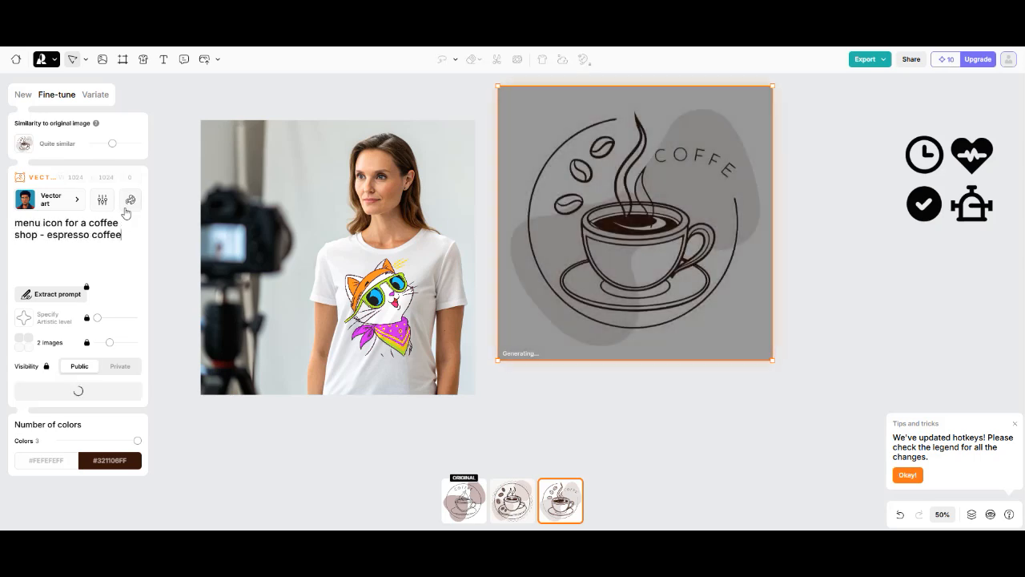
Add the Exclude from image option to the coffee menu image's settings and open its prompt for editing.
click(102, 202)
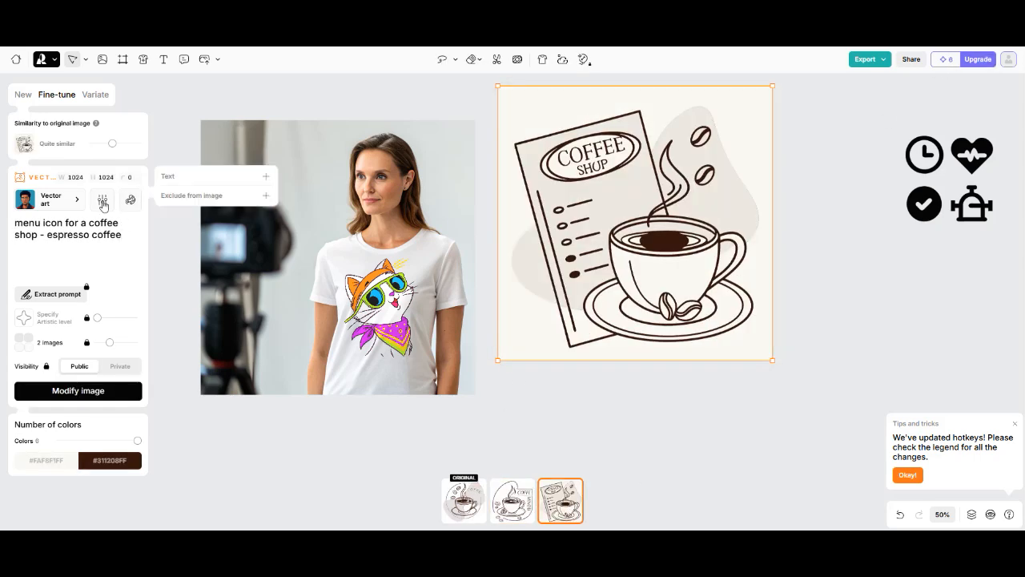
click(264, 194)
click(54, 236)
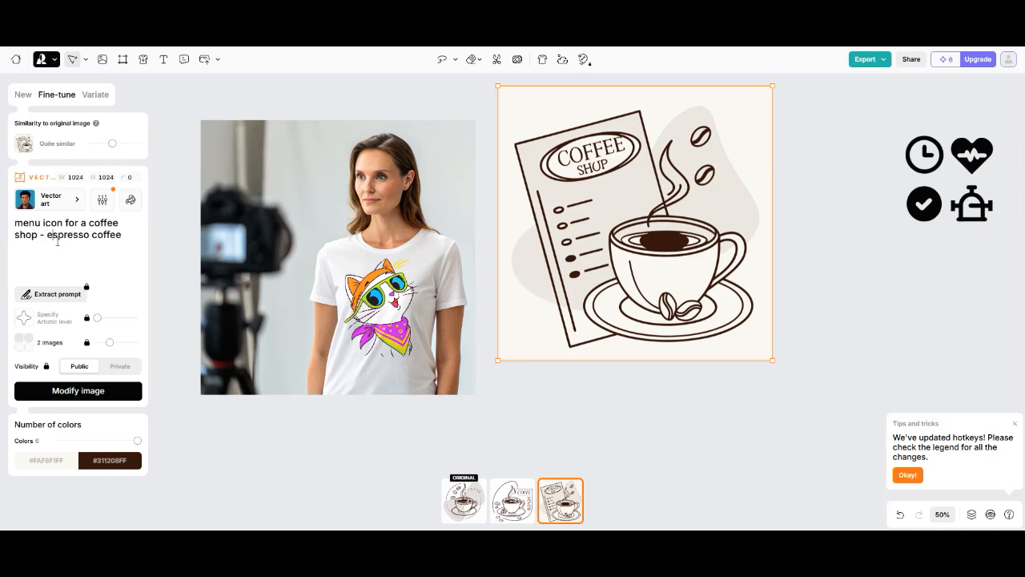